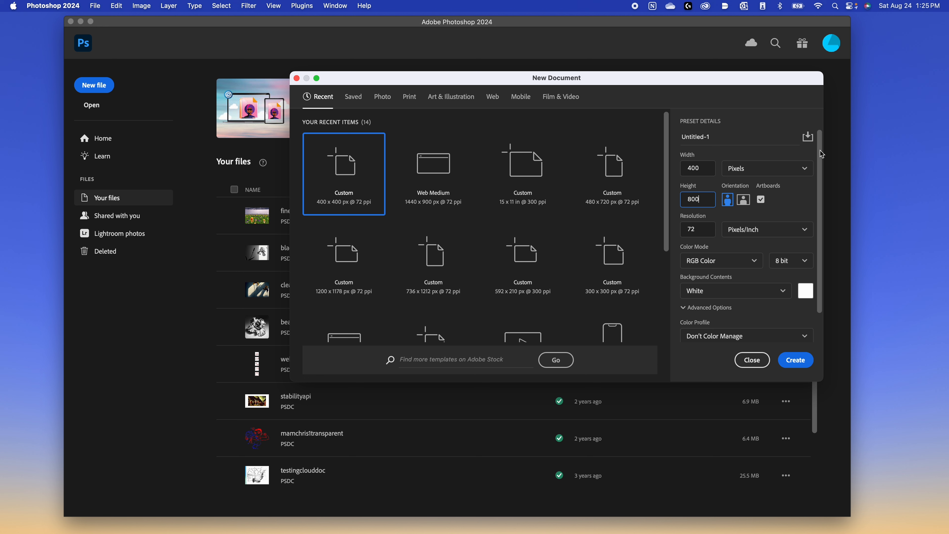
# Name the new document "gifdemo"
pyautogui.click(730, 136)
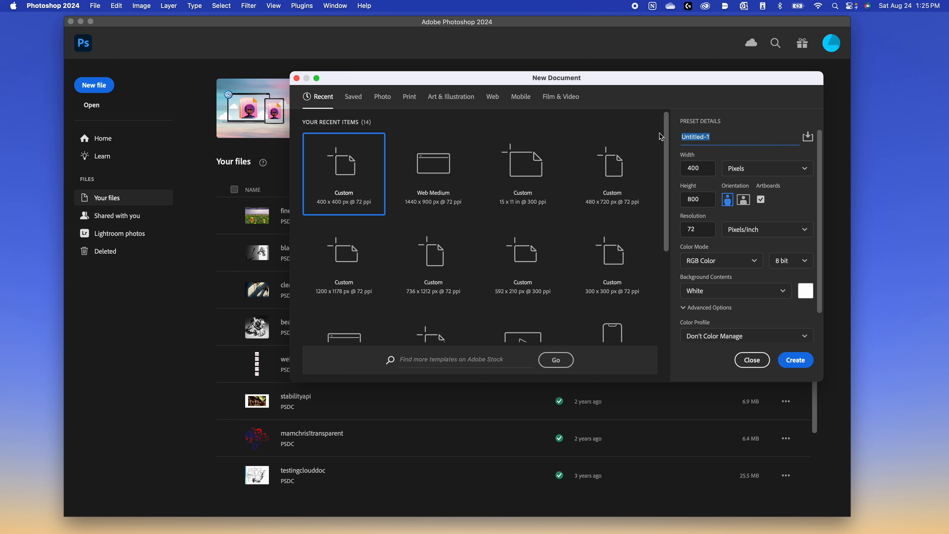
pyautogui.write('gi')
pyautogui.write('fde')
pyautogui.press('BackSpace')
pyautogui.write('demo')
# Set the new document's background contents to Transparent and create the document
pyautogui.scroll(-2, 748, 304)
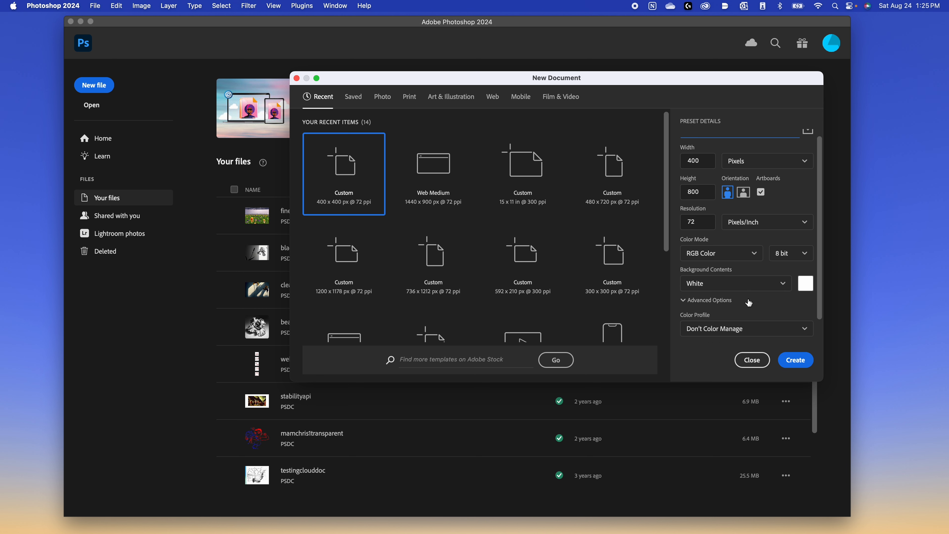
pyautogui.click(762, 277)
pyautogui.click(721, 344)
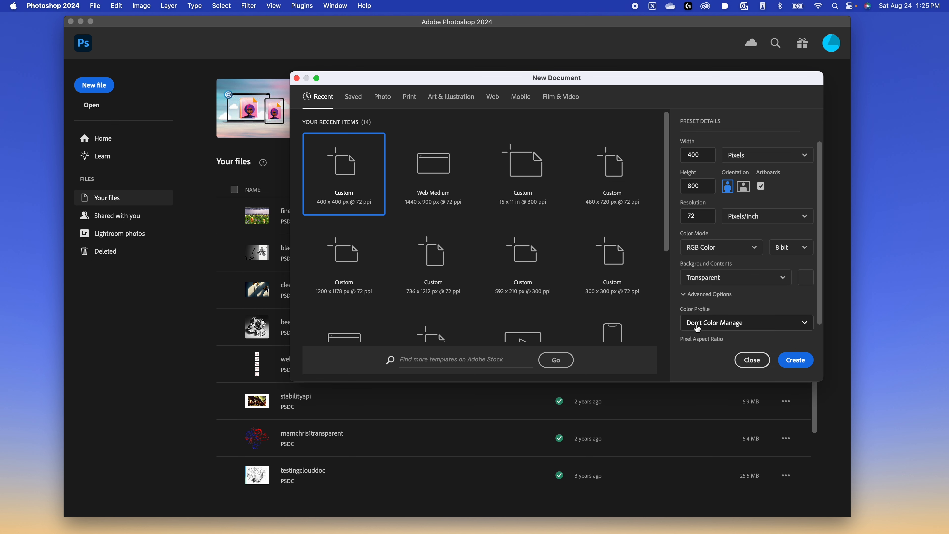
pyautogui.scroll(-2, 781, 314)
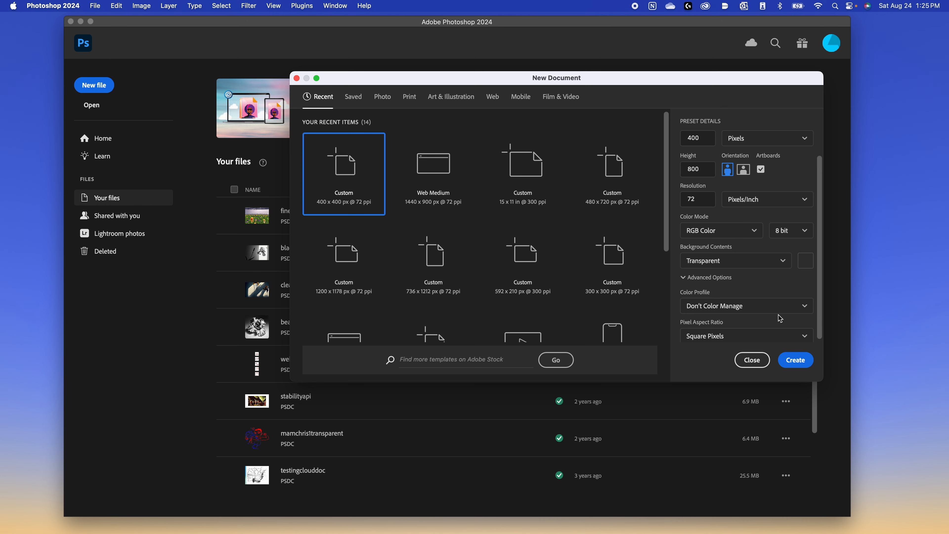
pyautogui.scroll(-1, 742, 289)
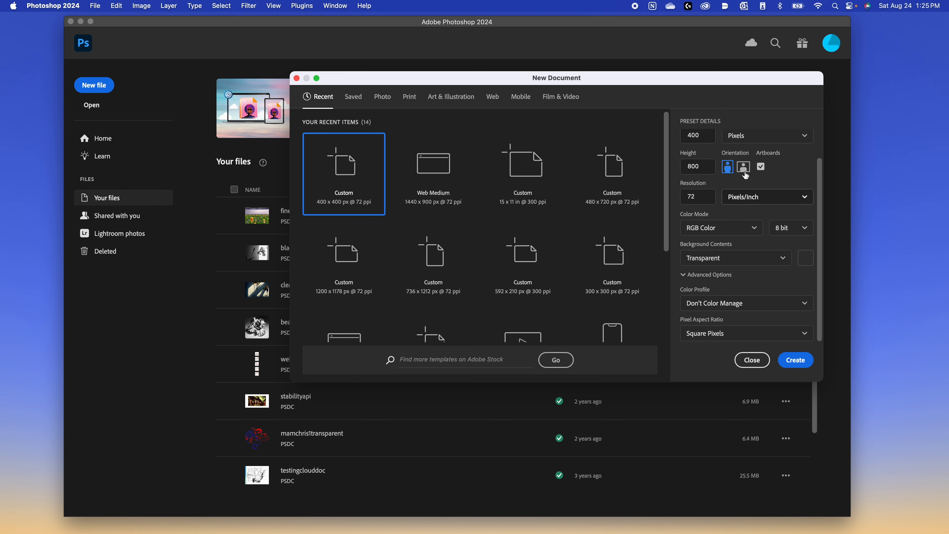
pyautogui.scroll(3, 769, 265)
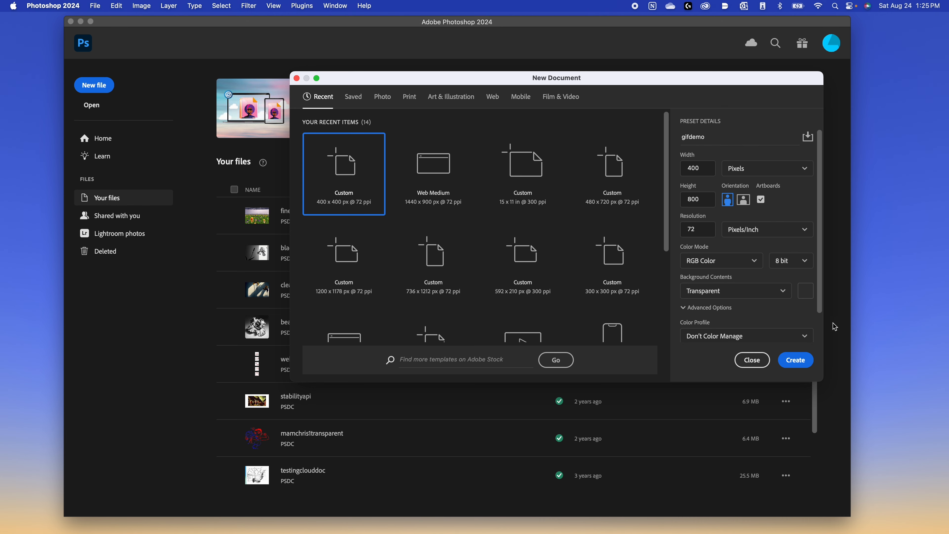
pyautogui.click(795, 360)
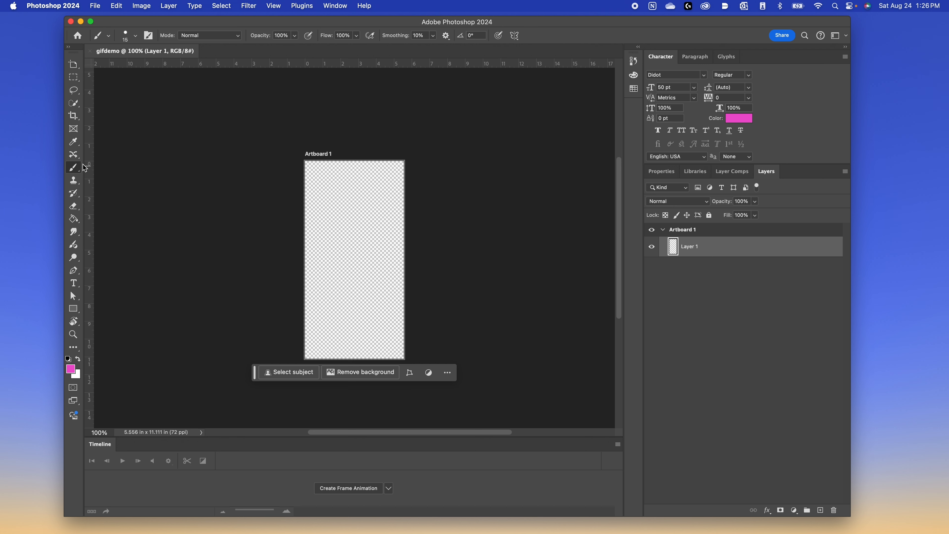
# Select the entire artboard with the Rectangular Marquee tool
pyautogui.click(79, 80)
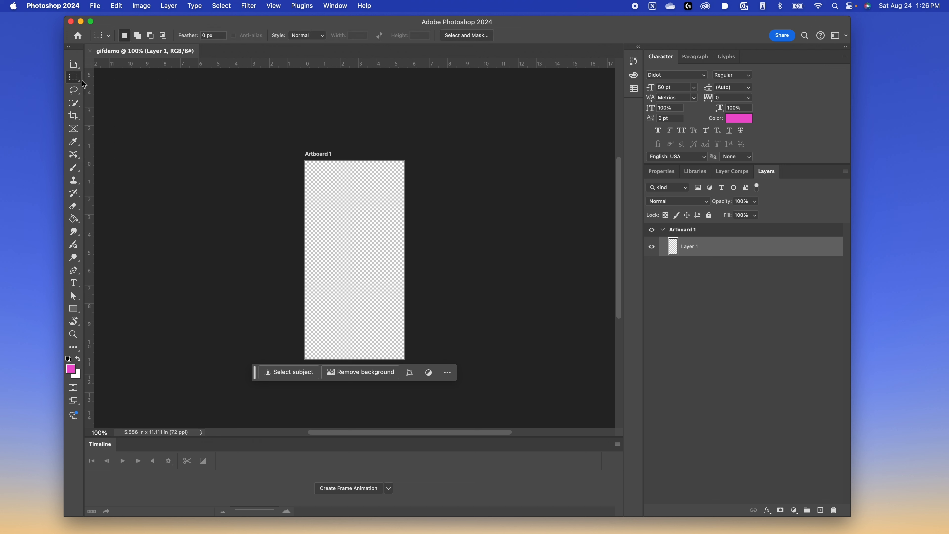
pyautogui.click(75, 66)
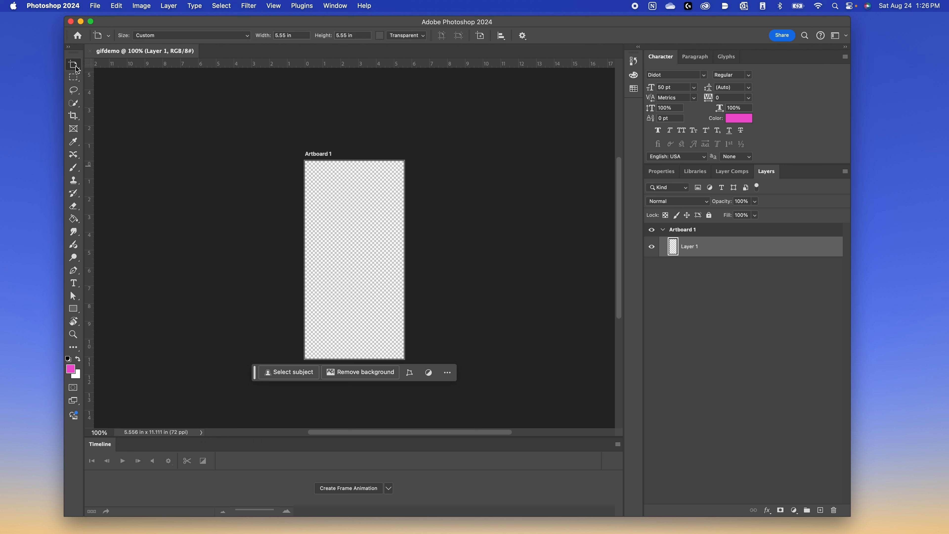
pyautogui.click(76, 80)
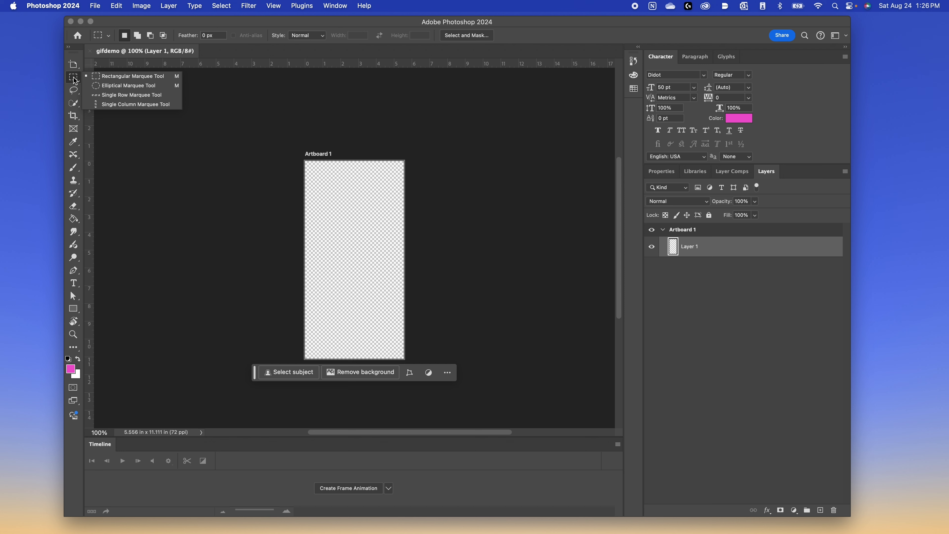
pyautogui.moveTo(306, 162); pyautogui.dragTo(430, 391)
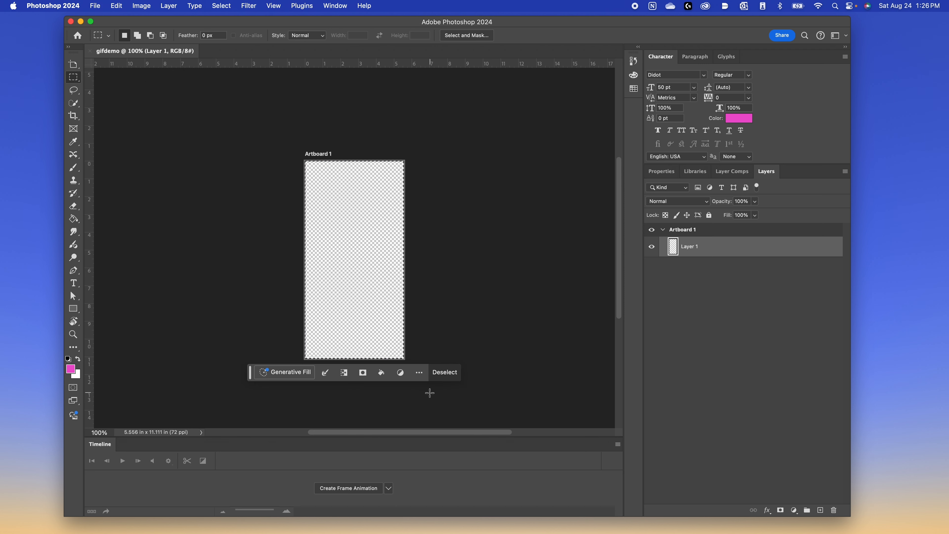
# Fill the selection with Generative Fill using the prompt "a calico cat rolling on the ground", and bring the layer list back into view
pyautogui.click(291, 373)
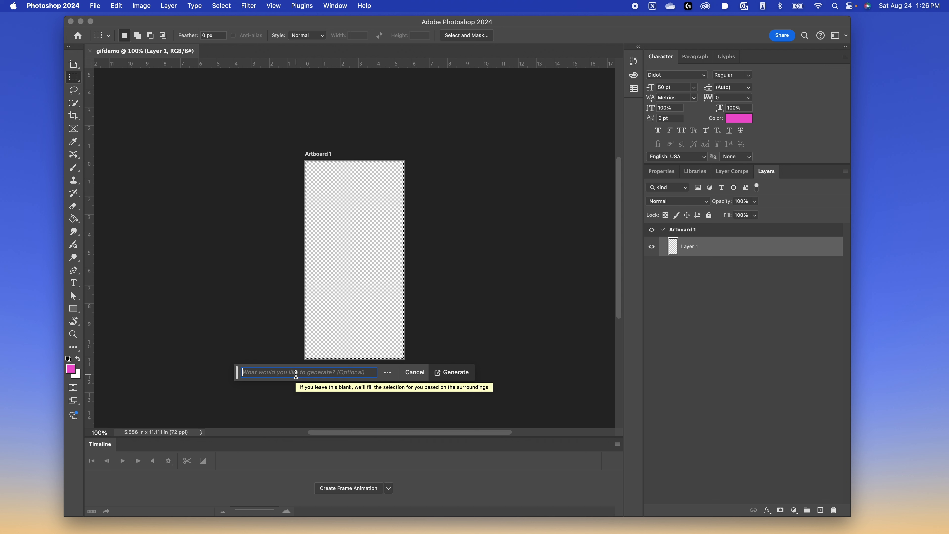
pyautogui.write('a calico cat rolling on the ground')
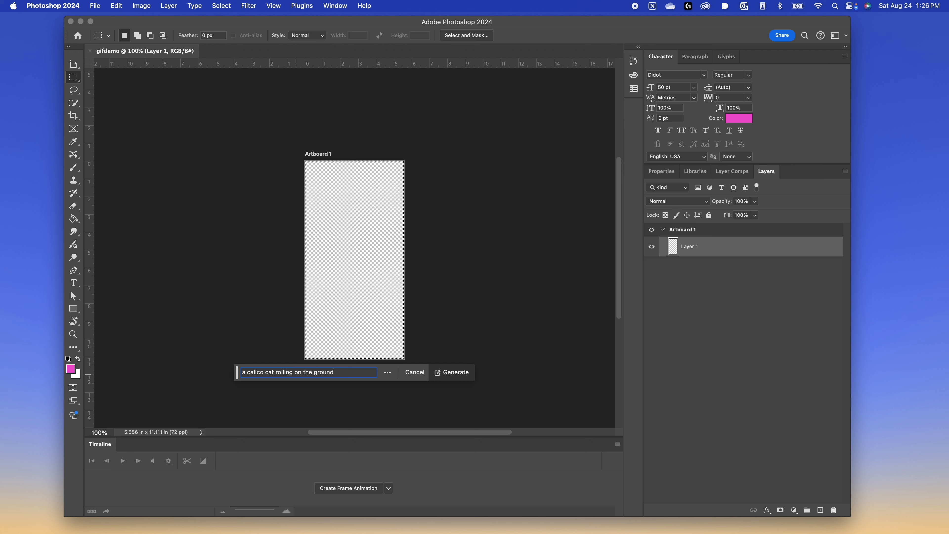
pyautogui.press('Return')
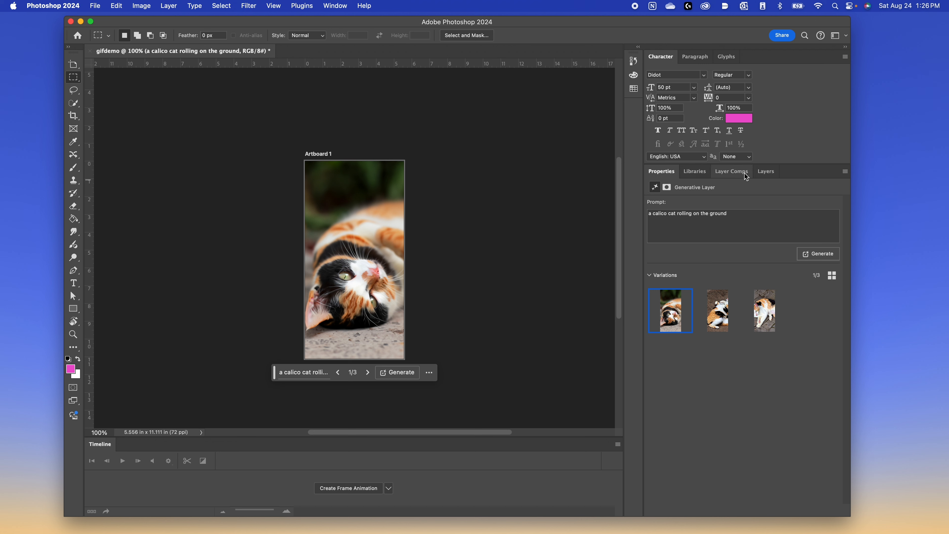
pyautogui.click(765, 171)
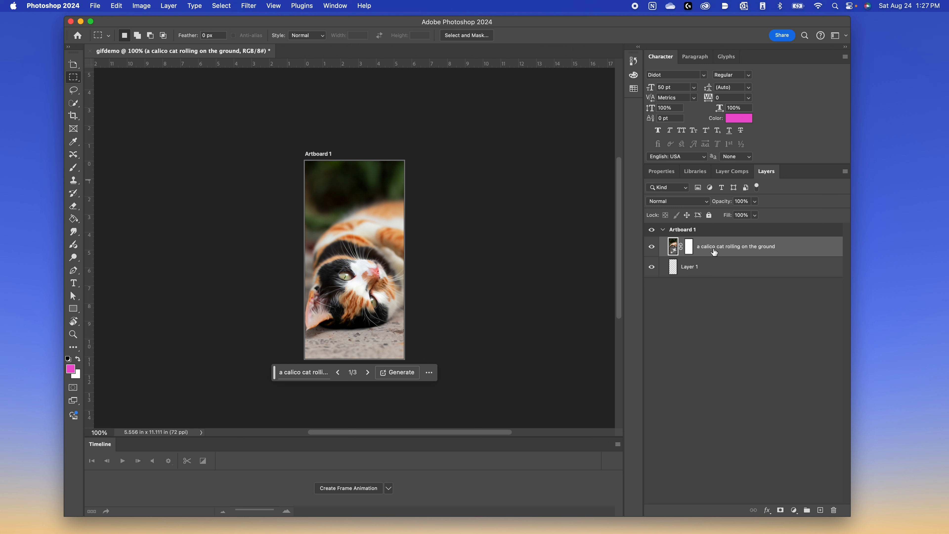
pyautogui.click(691, 252)
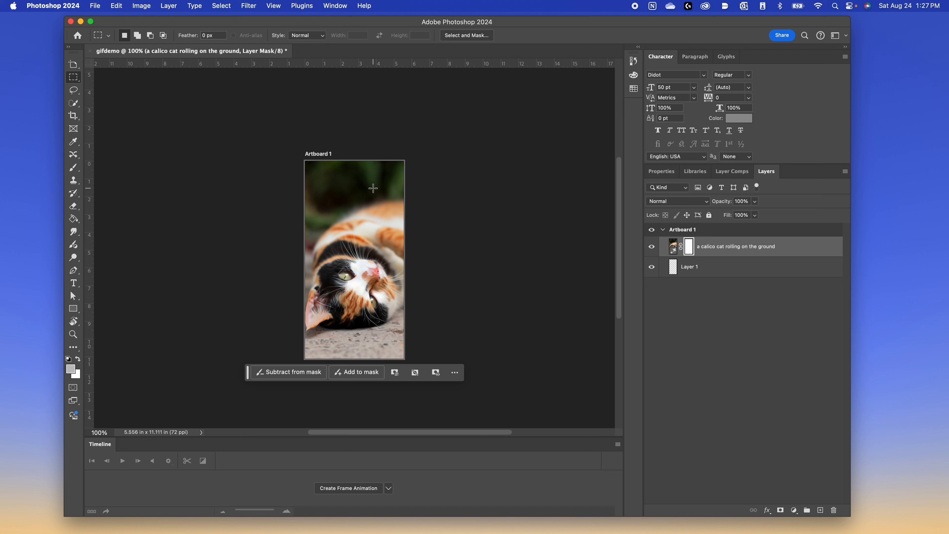
pyautogui.rightClick(682, 249)
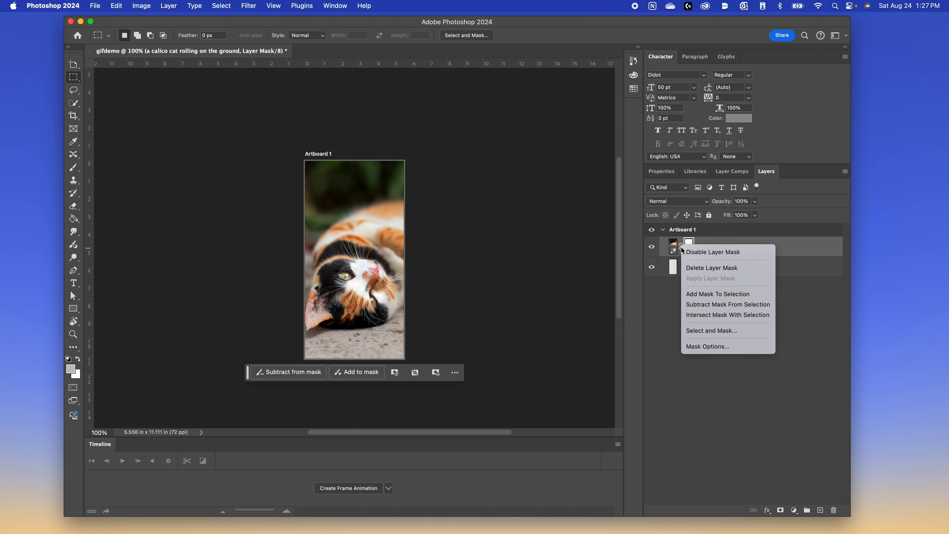
pyautogui.click(674, 306)
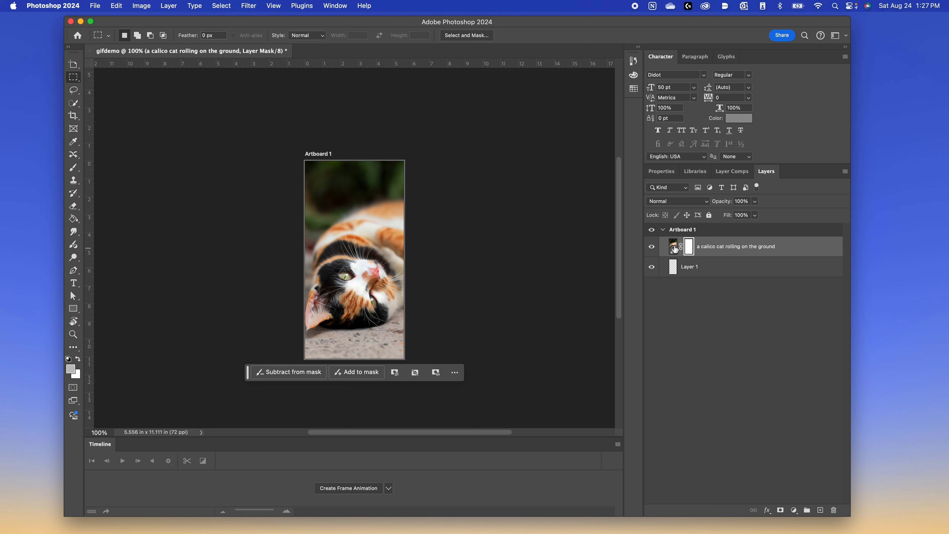
pyautogui.click(675, 249)
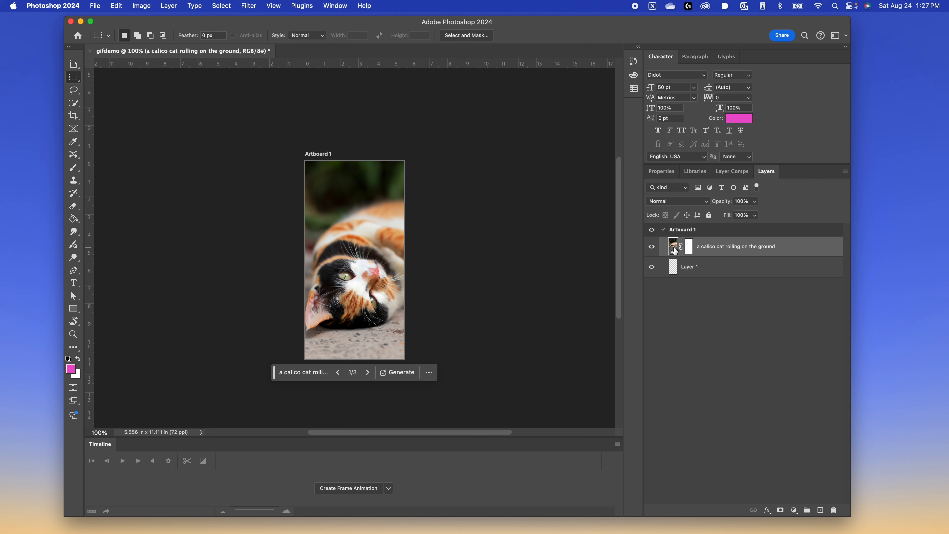
pyautogui.rightClick(675, 249)
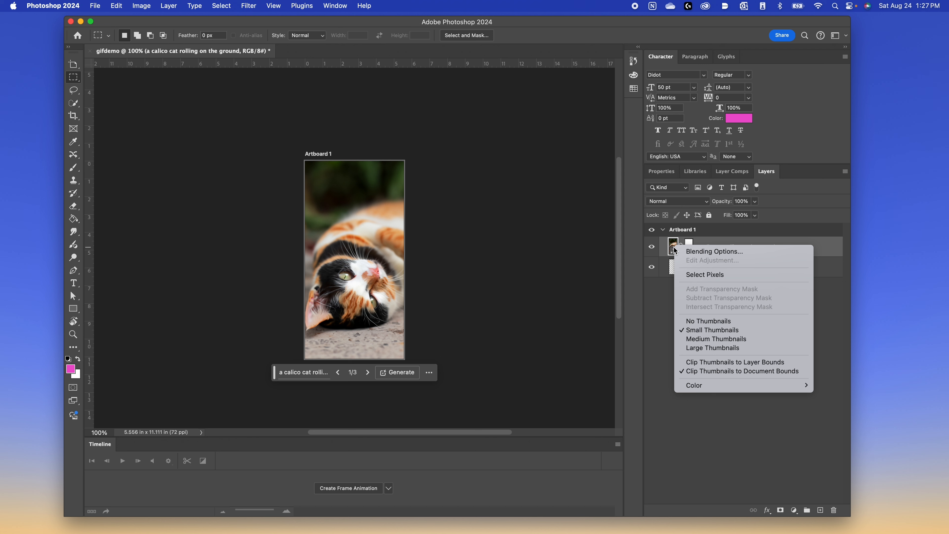
pyautogui.click(664, 314)
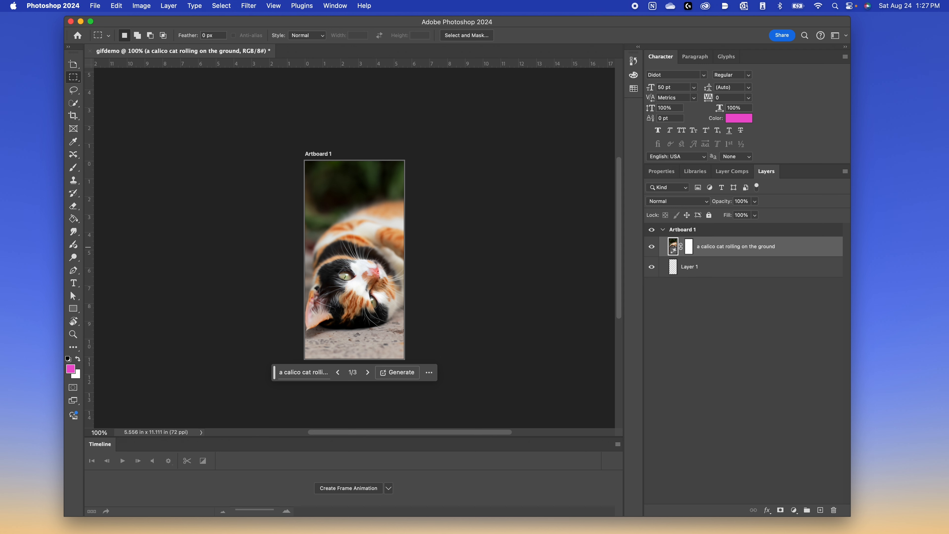
# Duplicate the generated cat layer within Artboard 1 as "a calico cat rolling on the ground again"
pyautogui.rightClick(698, 239)
pyautogui.rightClick(712, 243)
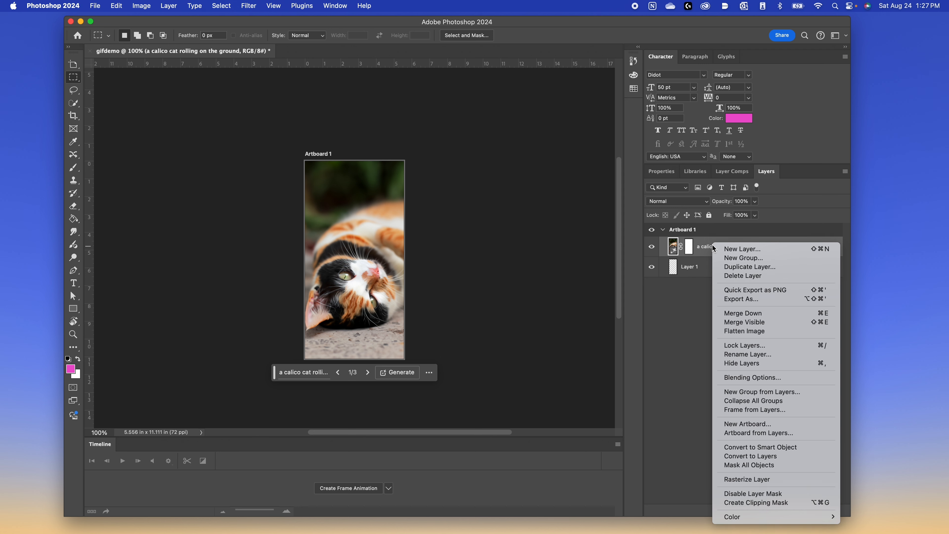
pyautogui.click(735, 267)
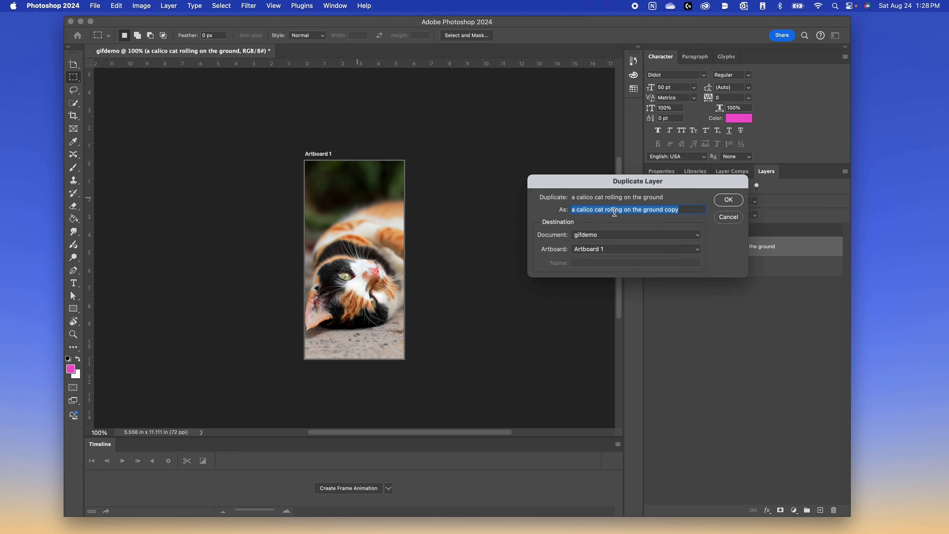
pyautogui.click(686, 209)
pyautogui.moveTo(686, 208); pyautogui.dragTo(667, 213)
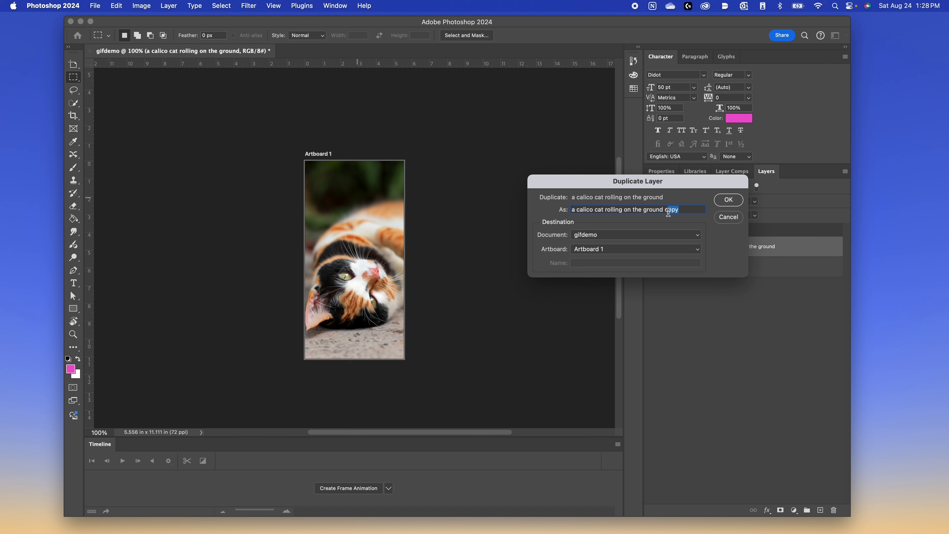
pyautogui.press('BackSpace')
pyautogui.press('BackSpace')
pyautogui.write('agai')
pyautogui.press('Return')
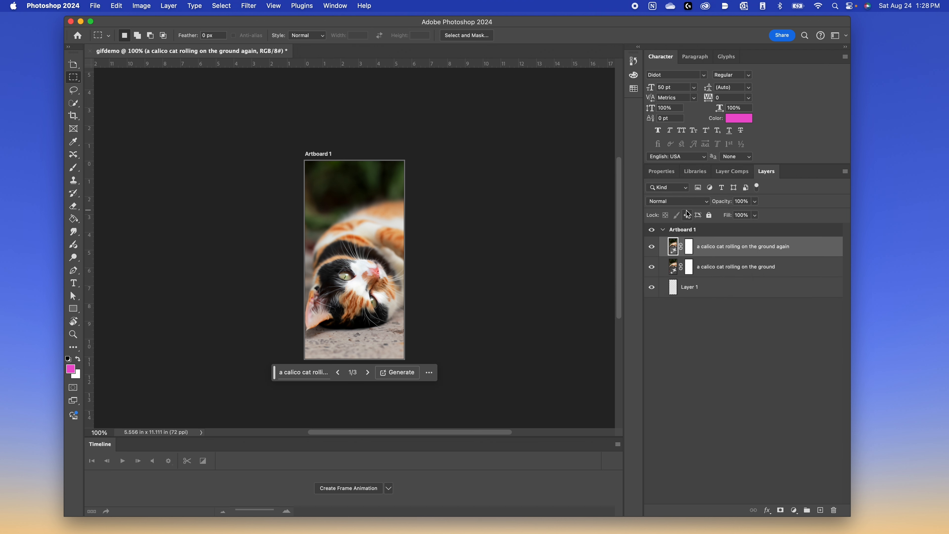
# Compare the duplicated cat layer with the original by toggling the visibility of both layers
pyautogui.click(651, 269)
pyautogui.click(652, 247)
pyautogui.click(652, 247)
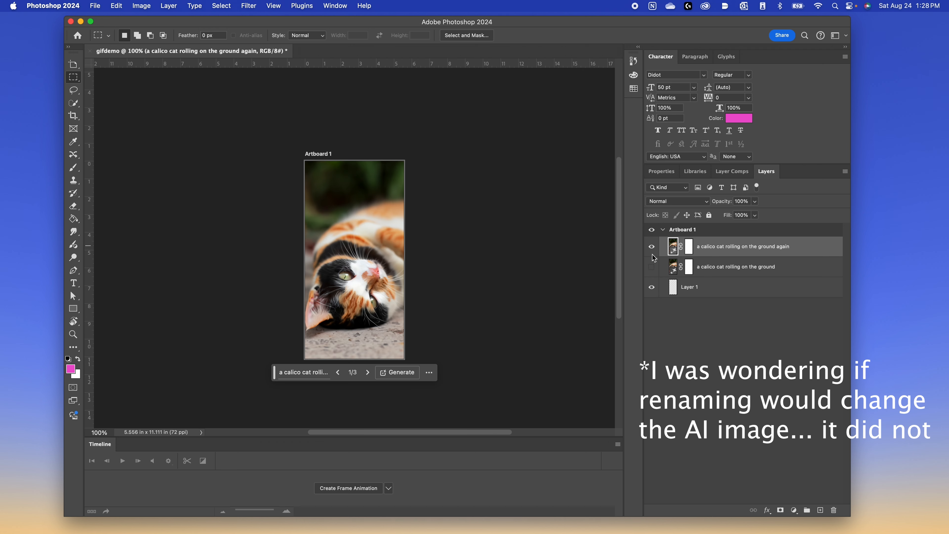
pyautogui.click(652, 267)
pyautogui.rightClick(692, 246)
pyautogui.press('Escape')
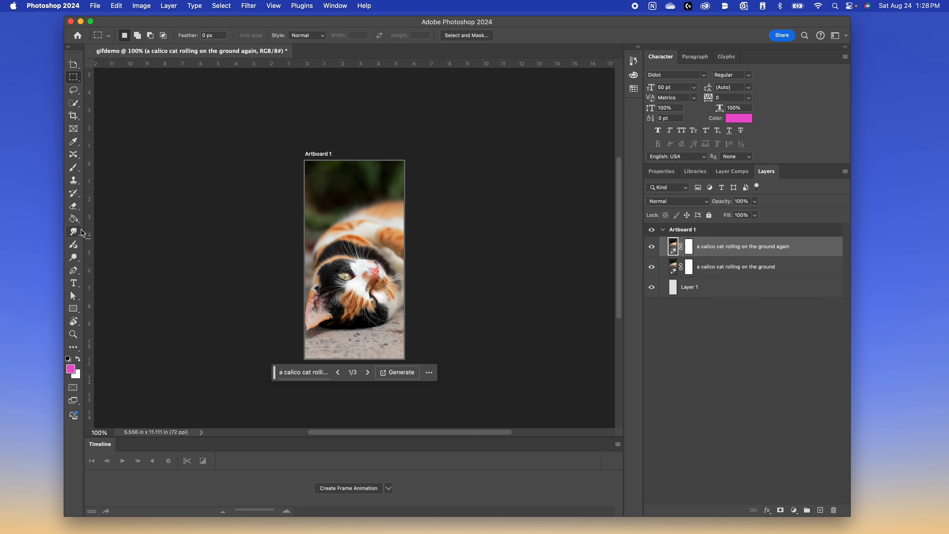
# Rasterize the duplicated cat layer and blur the cat's face on it with the Blur tool
pyautogui.click(79, 209)
pyautogui.rightClick(79, 210)
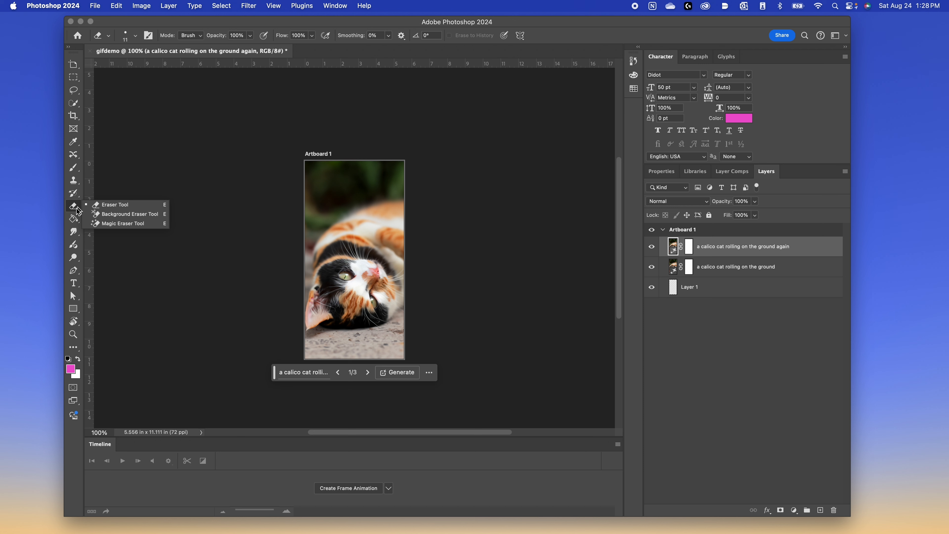
pyautogui.click(73, 232)
pyautogui.click(112, 229)
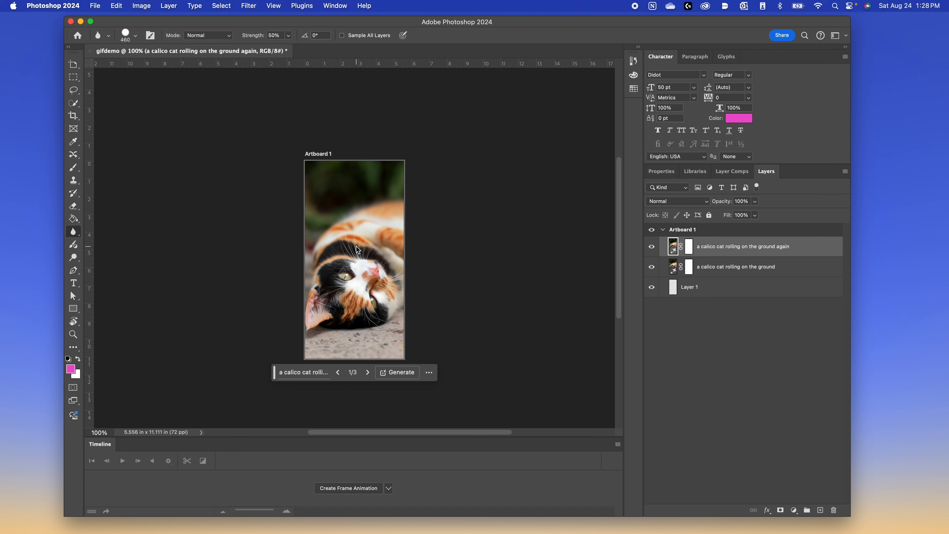
pyautogui.click(353, 268)
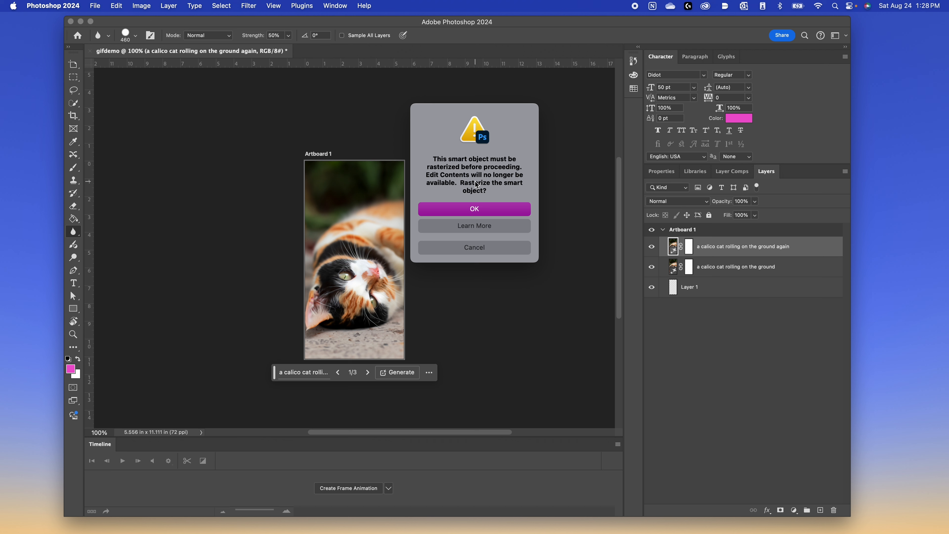
pyautogui.click(488, 212)
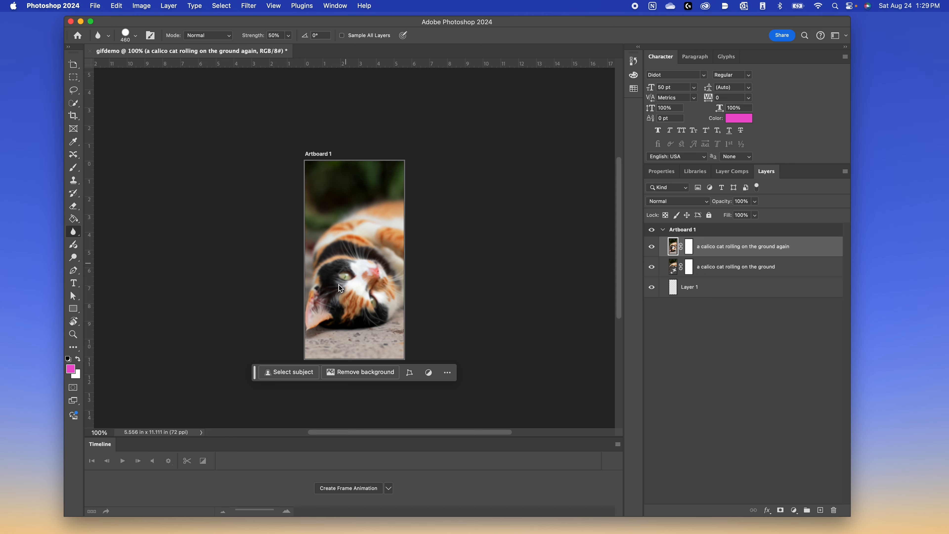
pyautogui.moveTo(331, 243)
pyautogui.mouseDown()
pyautogui.moveTo(374, 300)
pyautogui.moveTo(308, 259)
pyautogui.moveTo(394, 257)
pyautogui.moveTo(335, 300)
pyautogui.moveTo(375, 259)
pyautogui.moveTo(378, 316)
pyautogui.moveTo(331, 240)
pyautogui.moveTo(396, 262)
pyautogui.mouseUp()
# Toggle the blurred copy's visibility to compare it with the original, leaving the copy hidden and the original cat layer selected
pyautogui.click(669, 266)
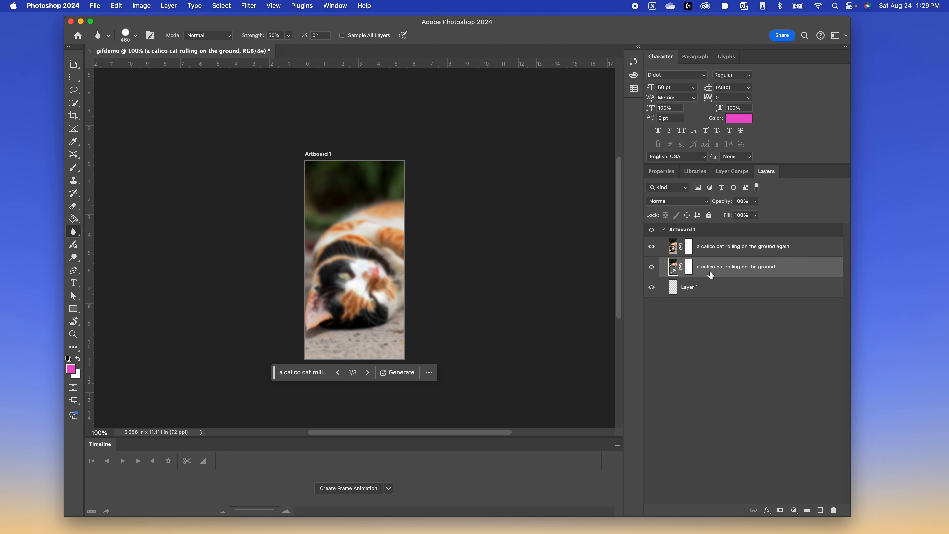
pyautogui.click(728, 247)
pyautogui.click(725, 271)
pyautogui.click(652, 247)
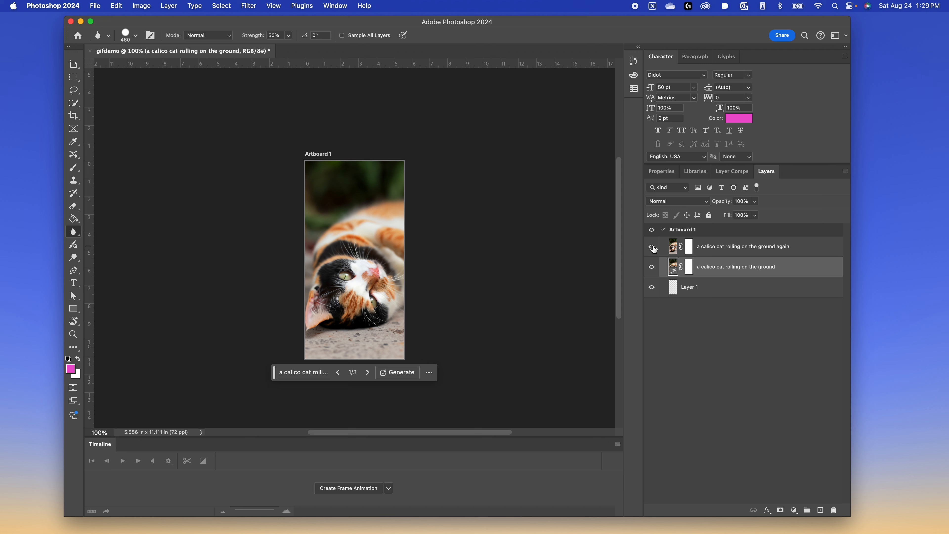
pyautogui.click(652, 247)
pyautogui.click(653, 248)
pyautogui.click(652, 248)
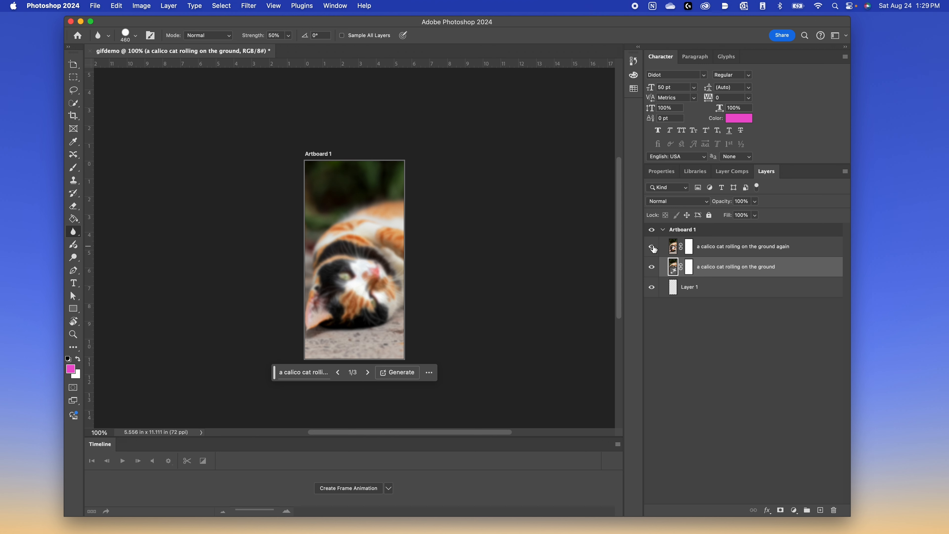
pyautogui.click(653, 248)
pyautogui.click(652, 248)
pyautogui.click(652, 248)
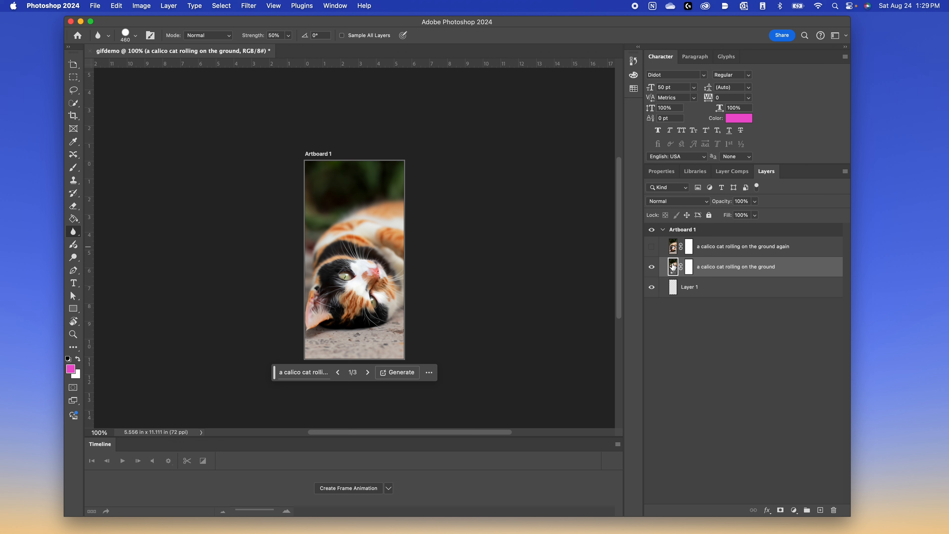
# Show the blurred cat layer again and duplicate it within Artboard 1 as "a calico cat rolling on the ground again 2"
pyautogui.click(652, 248)
pyautogui.click(728, 249)
pyautogui.rightClick(728, 248)
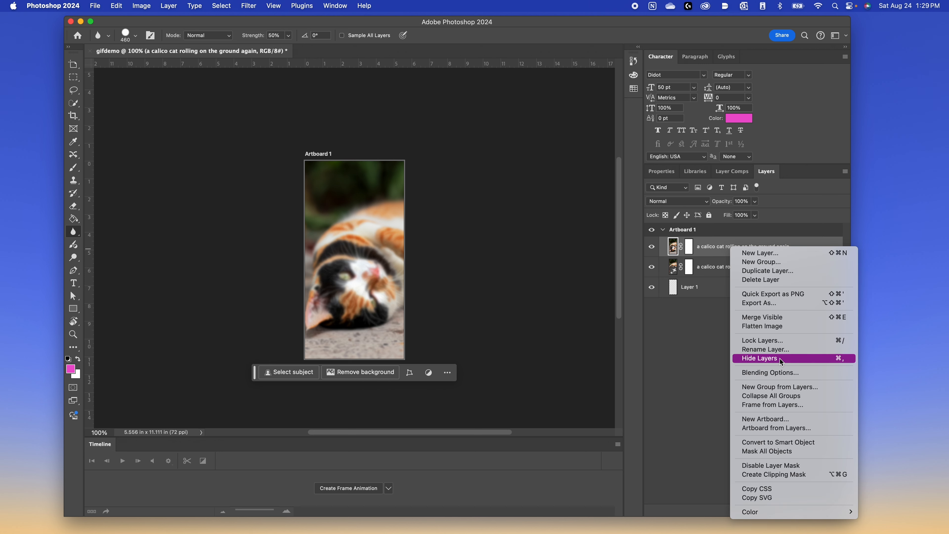
pyautogui.click(772, 271)
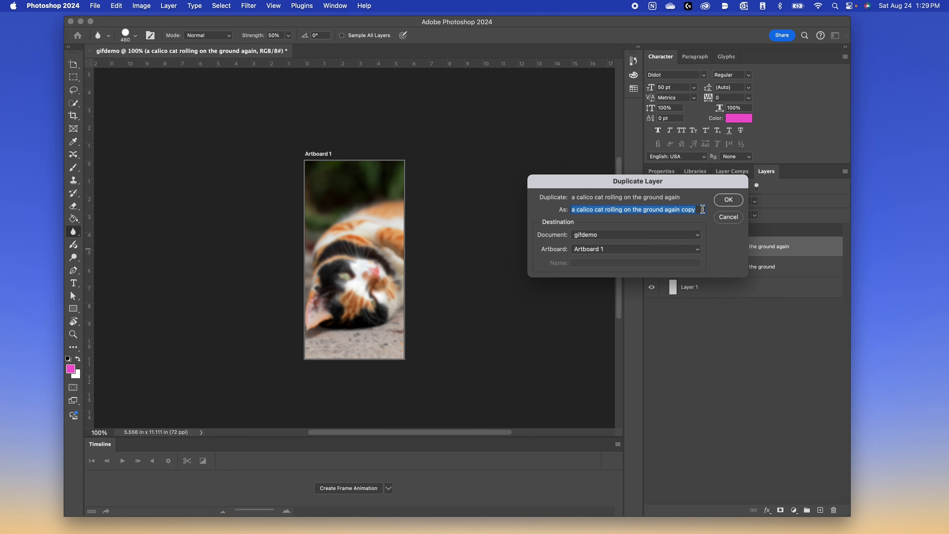
pyautogui.moveTo(702, 209); pyautogui.dragTo(667, 211)
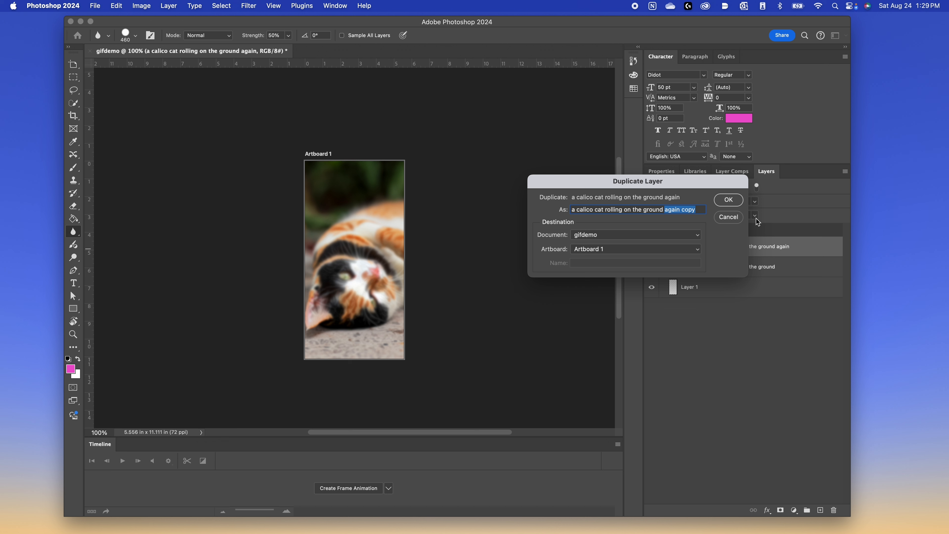
pyautogui.write('a')
pyautogui.press('Return')
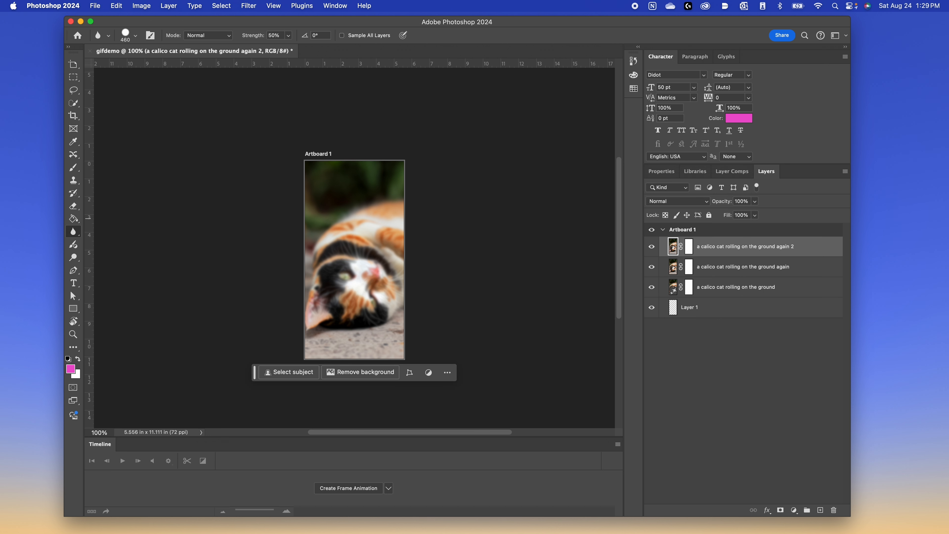
# Apply the Twirl distortion filter to the "again 2" layer with an angle of 49°
pyautogui.click(74, 236)
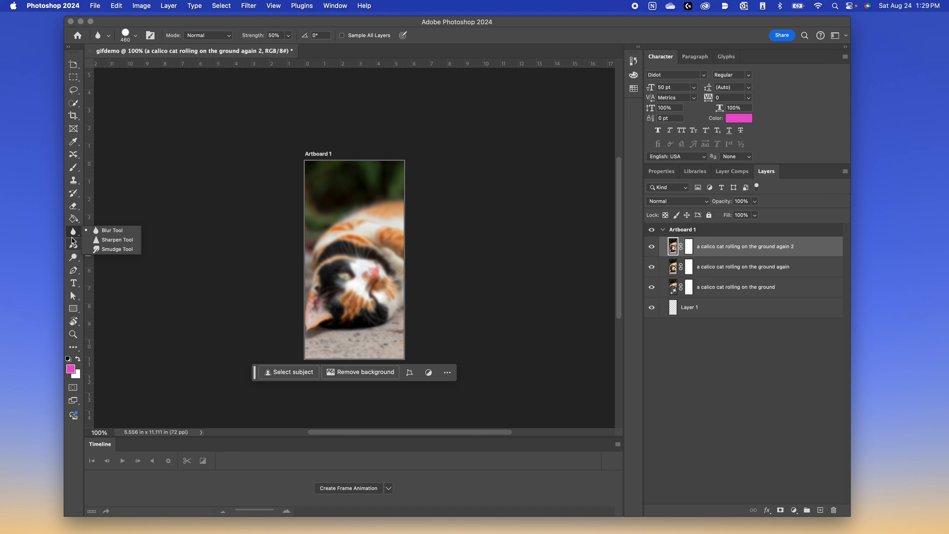
pyautogui.click(250, 25)
pyautogui.click(249, 6)
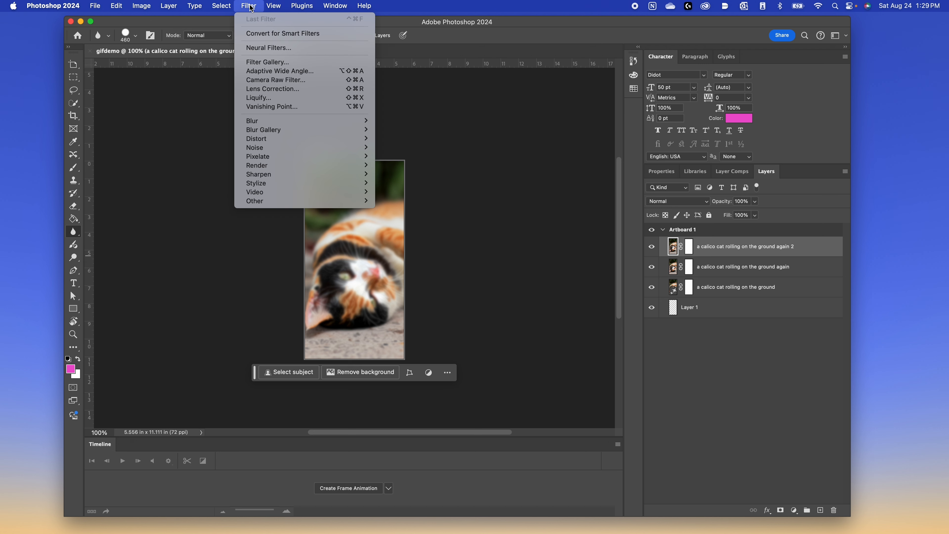
pyautogui.moveTo(297, 174)
pyautogui.moveTo(299, 140)
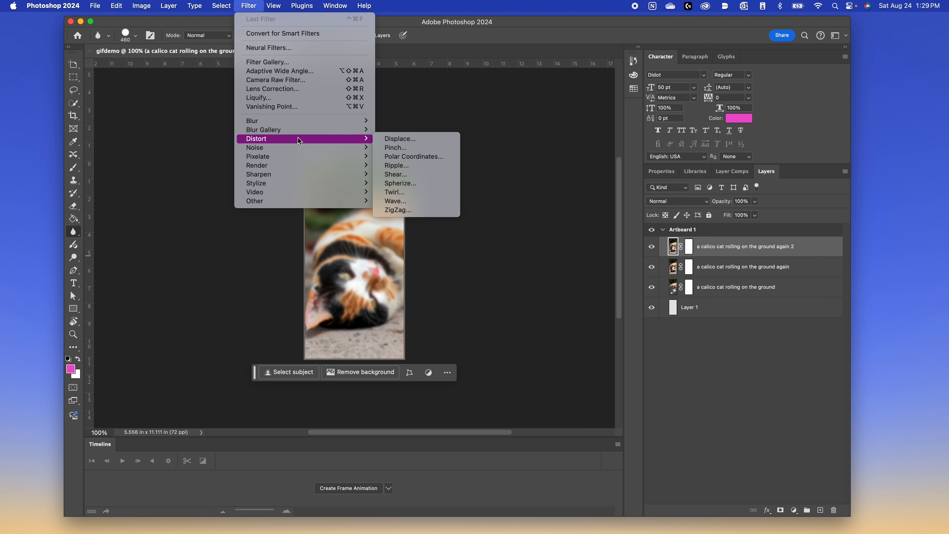
pyautogui.click(441, 191)
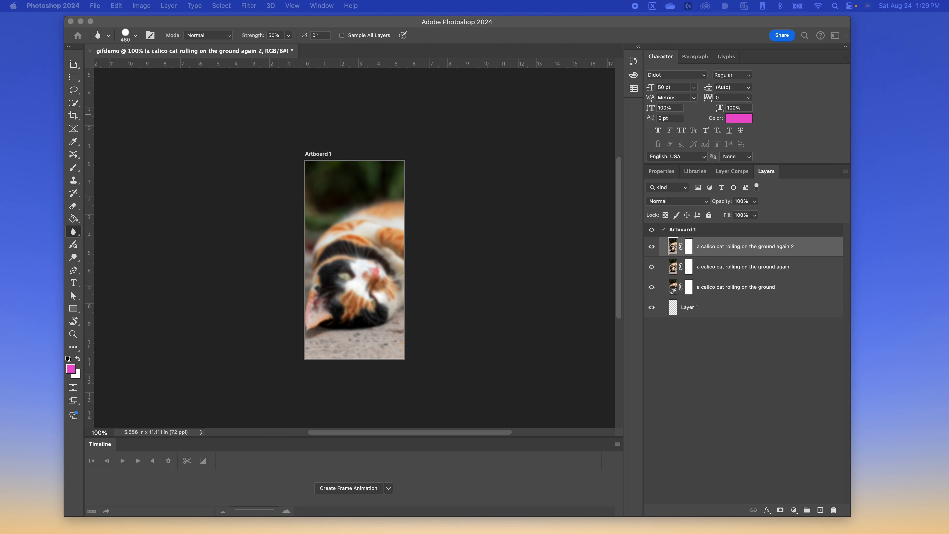
pyautogui.moveTo(450, 178); pyautogui.dragTo(502, 102)
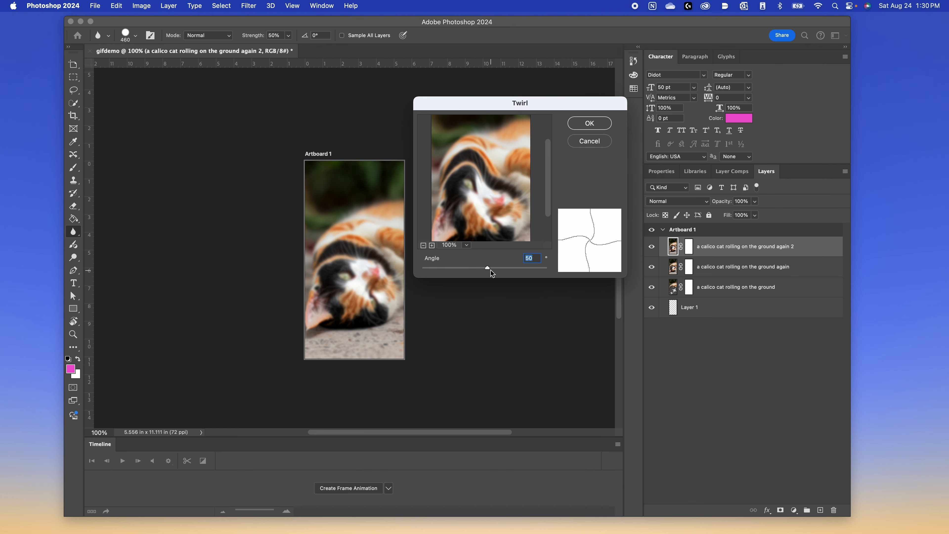
pyautogui.moveTo(487, 269)
pyautogui.mouseDown()
pyautogui.moveTo(472, 269)
pyautogui.moveTo(487, 271)
pyautogui.mouseUp()
pyautogui.click(590, 124)
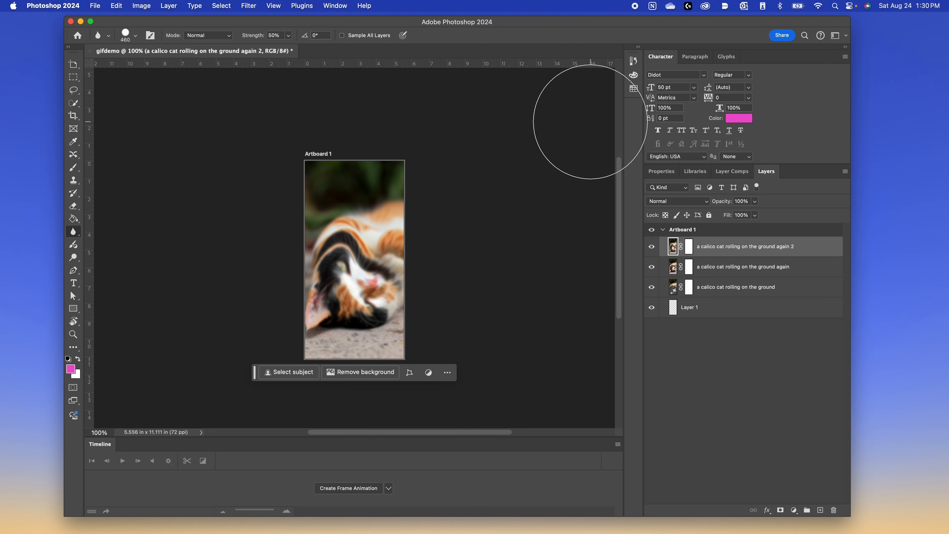
# Duplicate the twirled "again 2" layer as "a calico cat rolling on the ground again 3"
pyautogui.rightClick(704, 250)
pyautogui.click(730, 277)
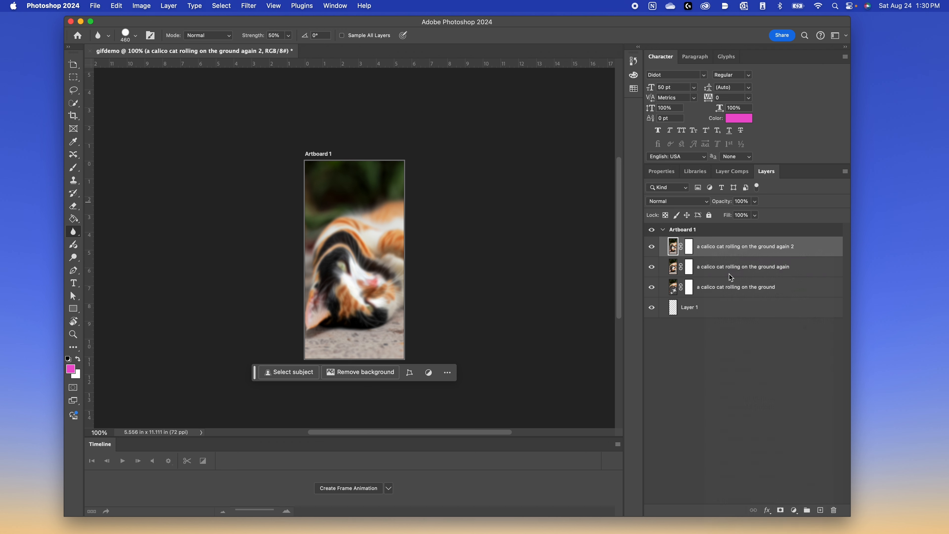
pyautogui.press('Right')
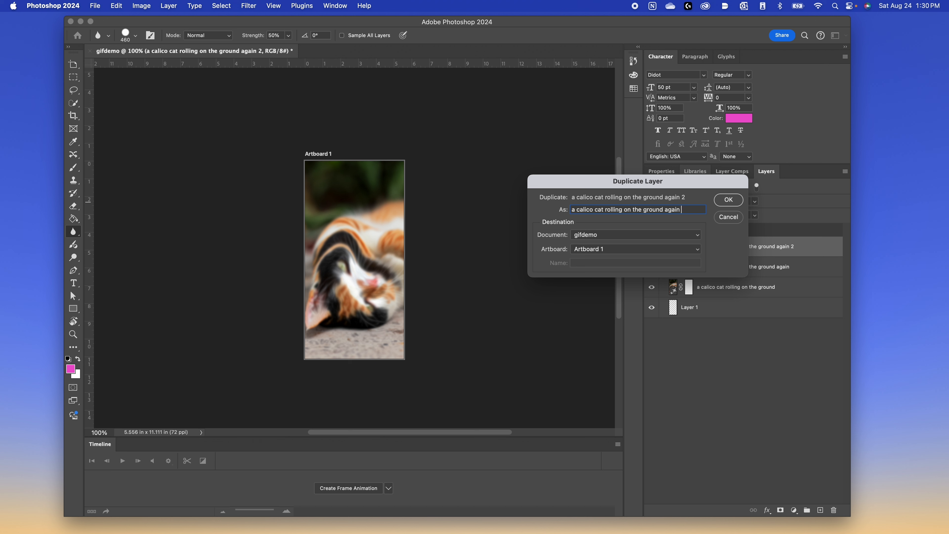
pyautogui.write('3')
pyautogui.press('Return')
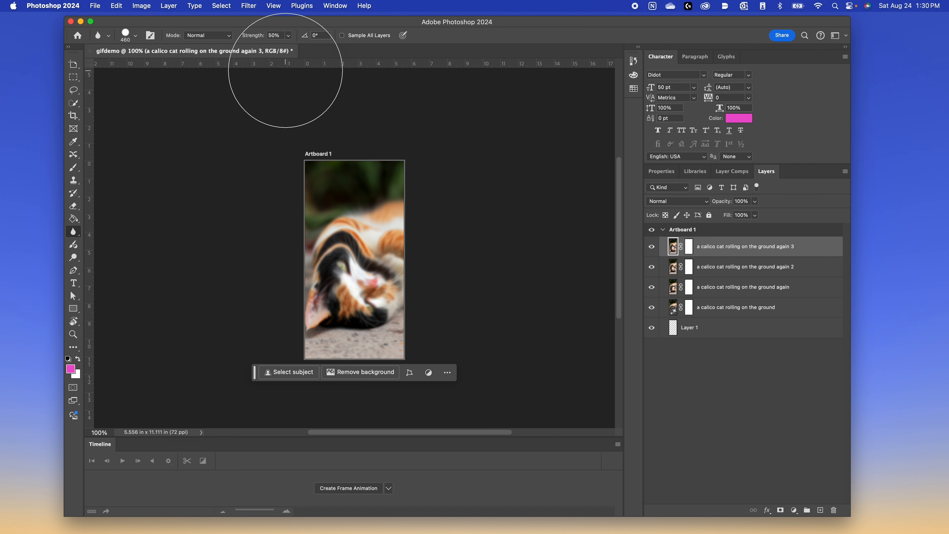
# Apply a stronger Twirl to the "again 3" layer with an angle of 197°
pyautogui.click(244, 5)
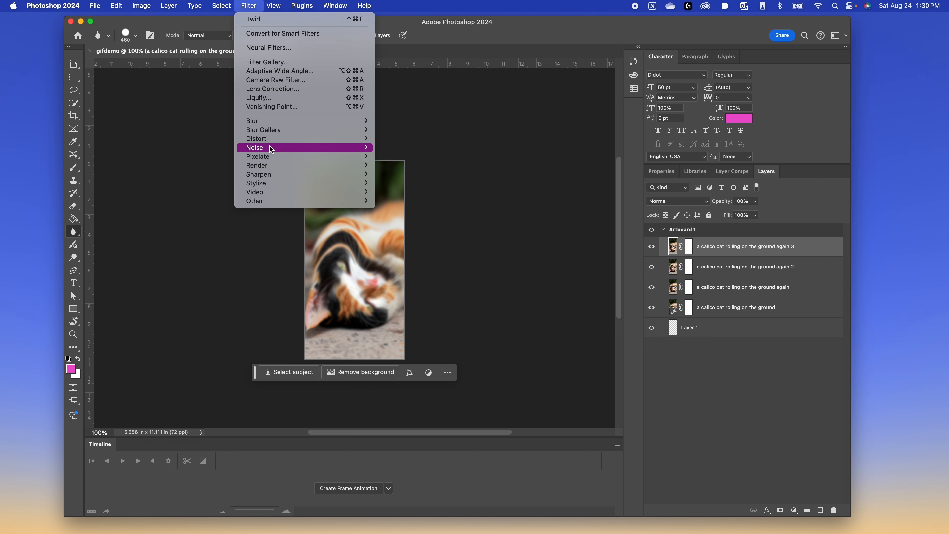
pyautogui.moveTo(272, 142)
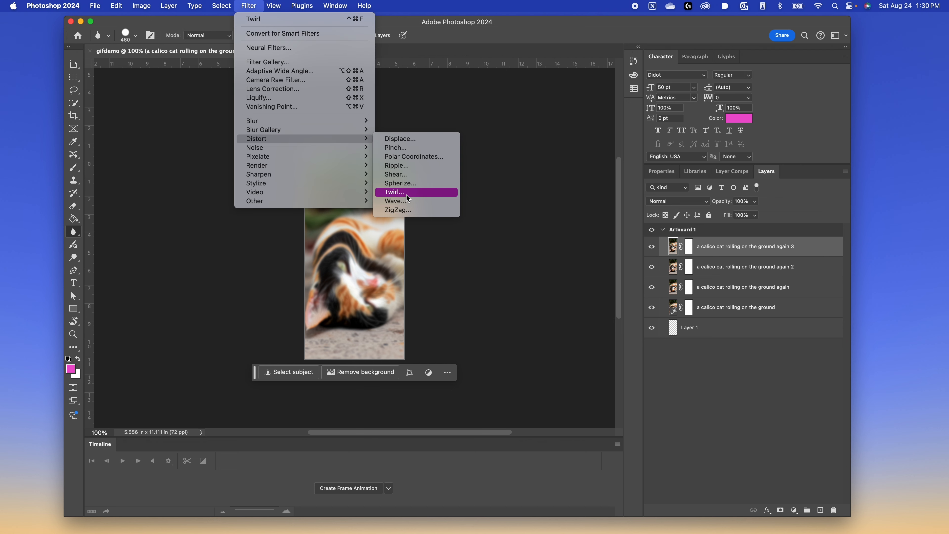
pyautogui.click(394, 192)
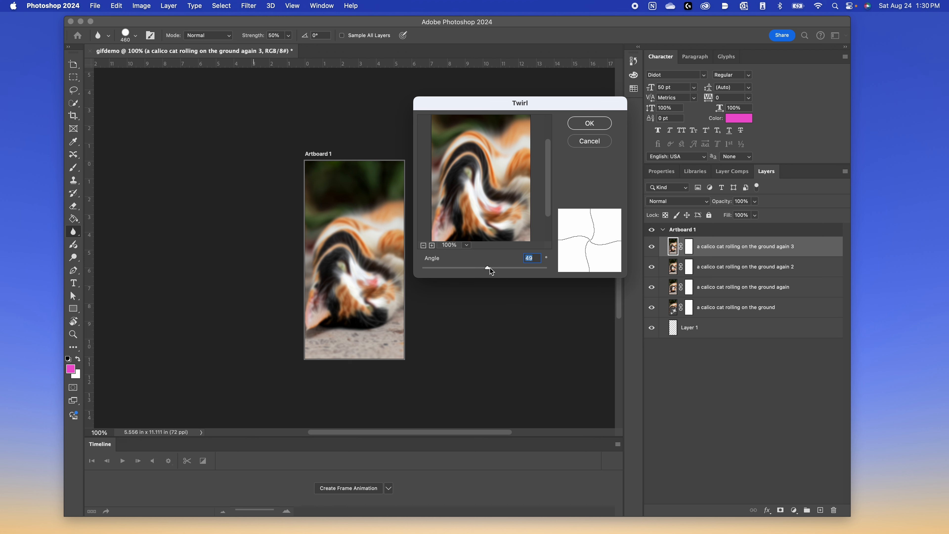
pyautogui.moveTo(487, 268); pyautogui.dragTo(500, 269)
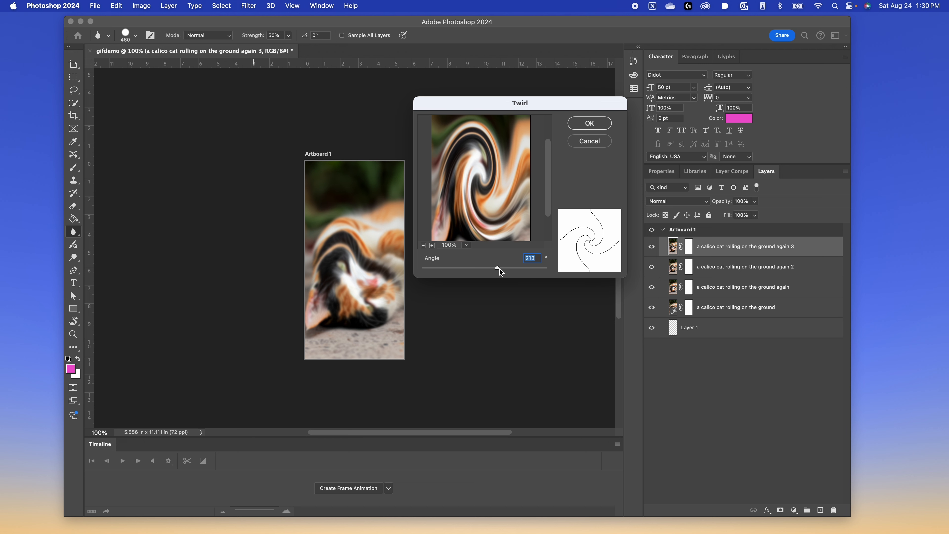
pyautogui.click(589, 129)
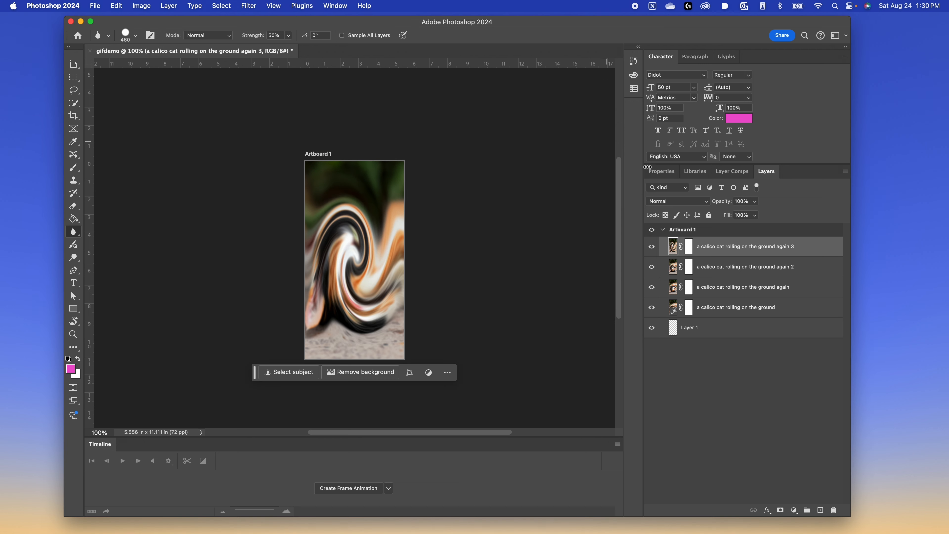
# Duplicate the "a calico cat rolling on the ground again 3" layer within Artboard 1, keeping the default copy name
pyautogui.rightClick(723, 246)
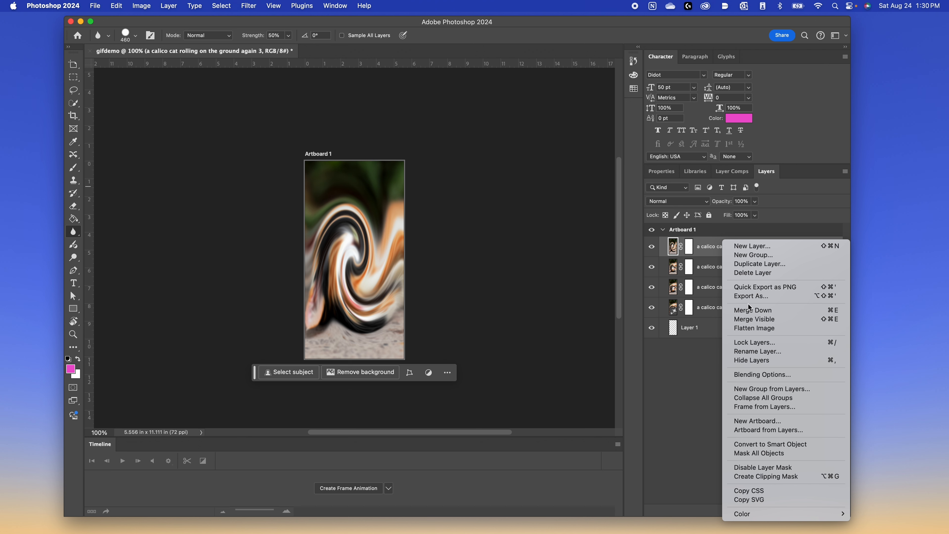
pyautogui.click(758, 264)
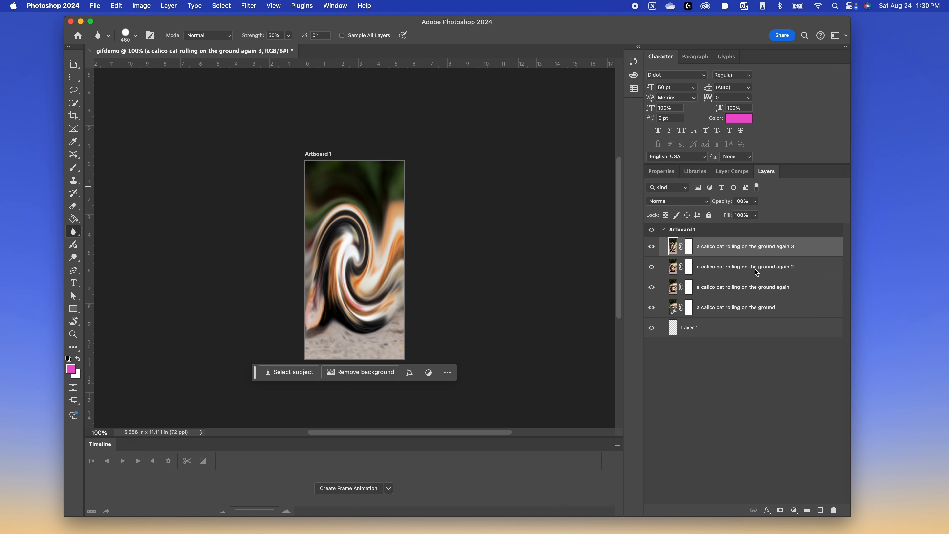
pyautogui.click(727, 201)
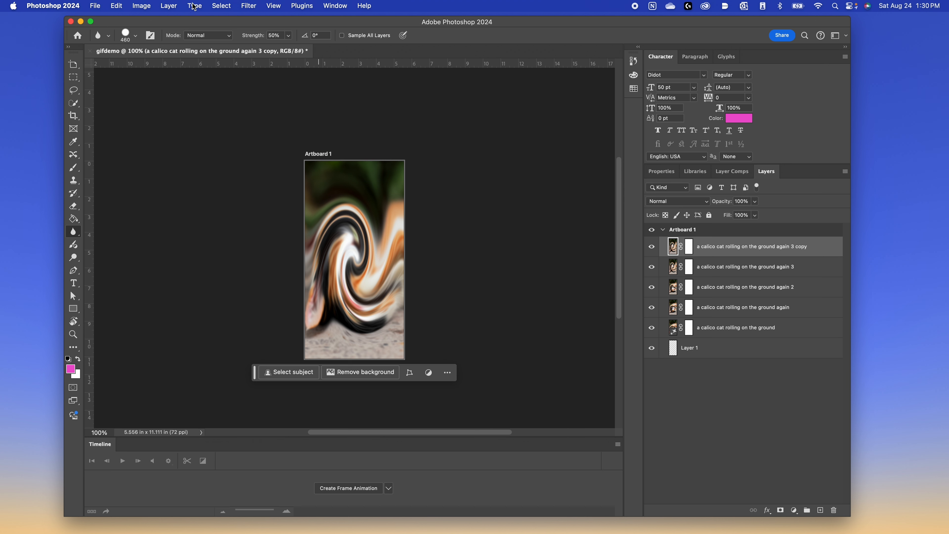
# Twirl the "again 3 copy" layer with an angle of 614°
pyautogui.click(248, 5)
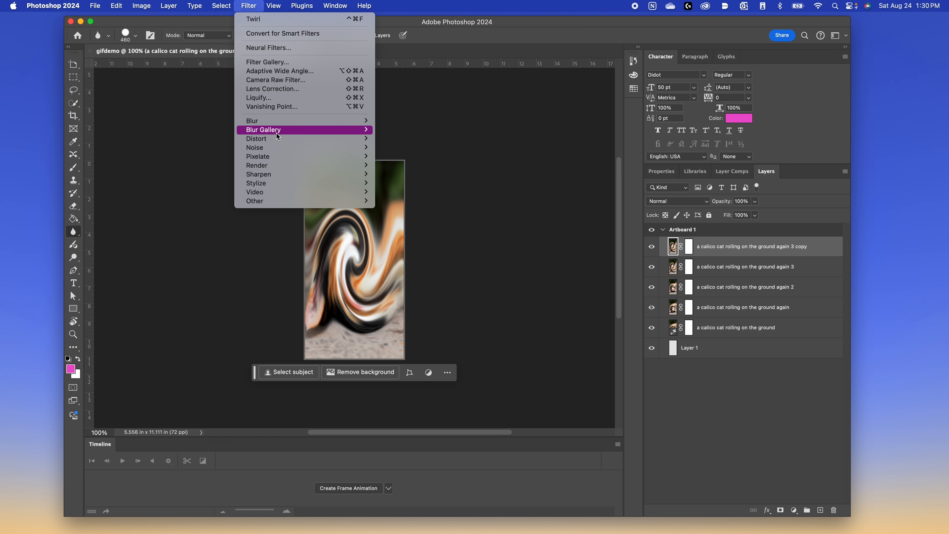
pyautogui.moveTo(275, 148)
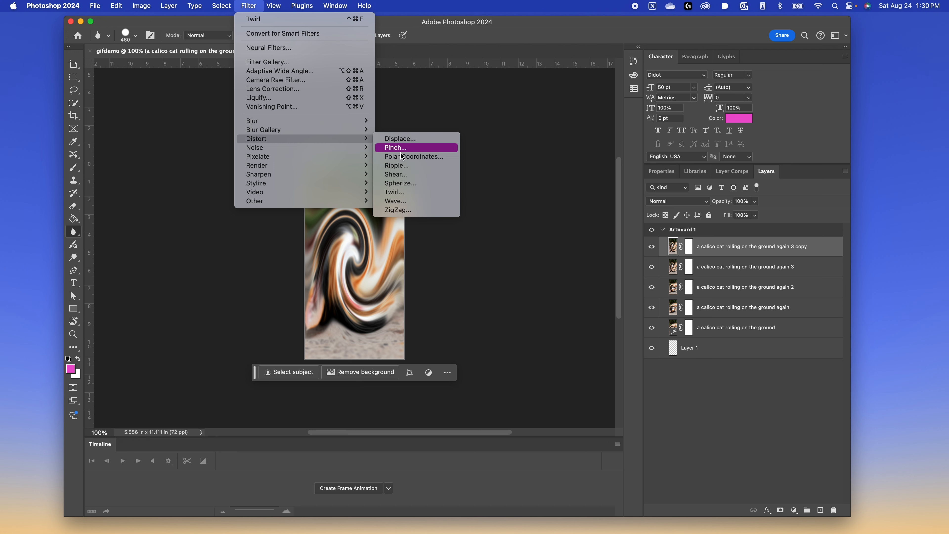
pyautogui.click(408, 192)
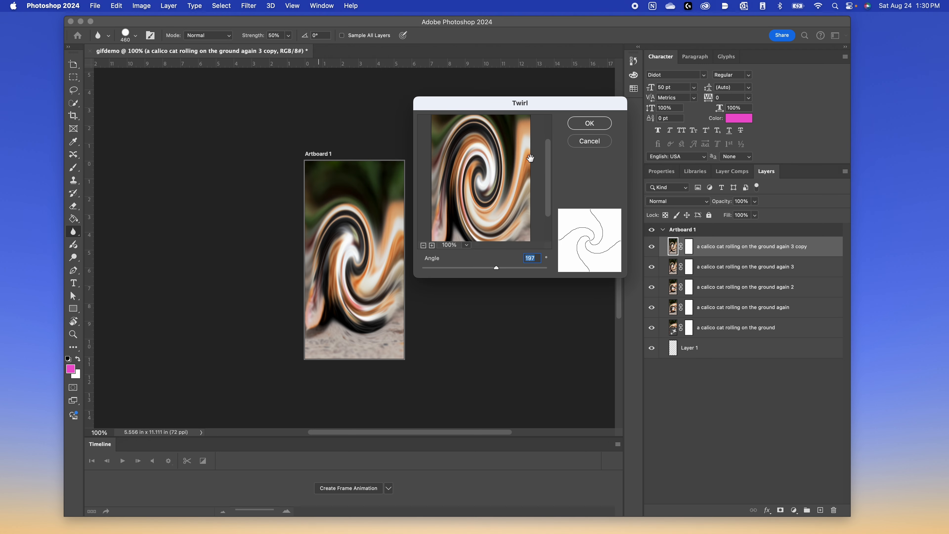
pyautogui.moveTo(497, 270); pyautogui.dragTo(522, 268)
pyautogui.click(596, 124)
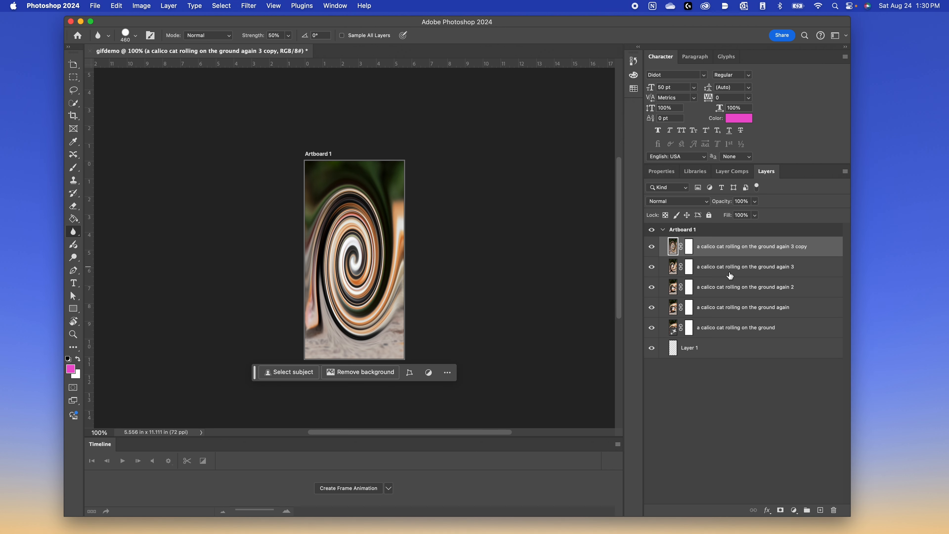
# Duplicate the "again 3 copy" layer as "a calico cat rolling on the ground again 4"
pyautogui.rightClick(672, 249)
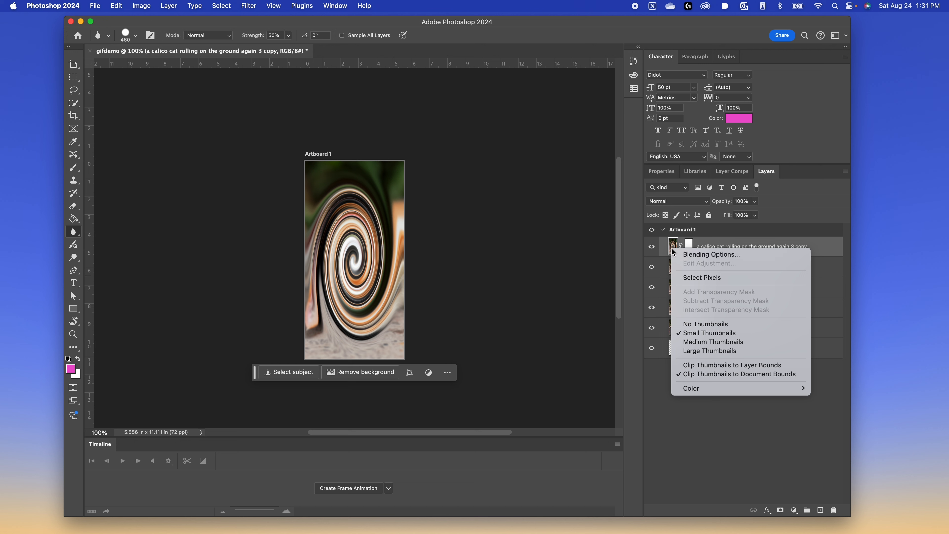
pyautogui.rightClick(696, 240)
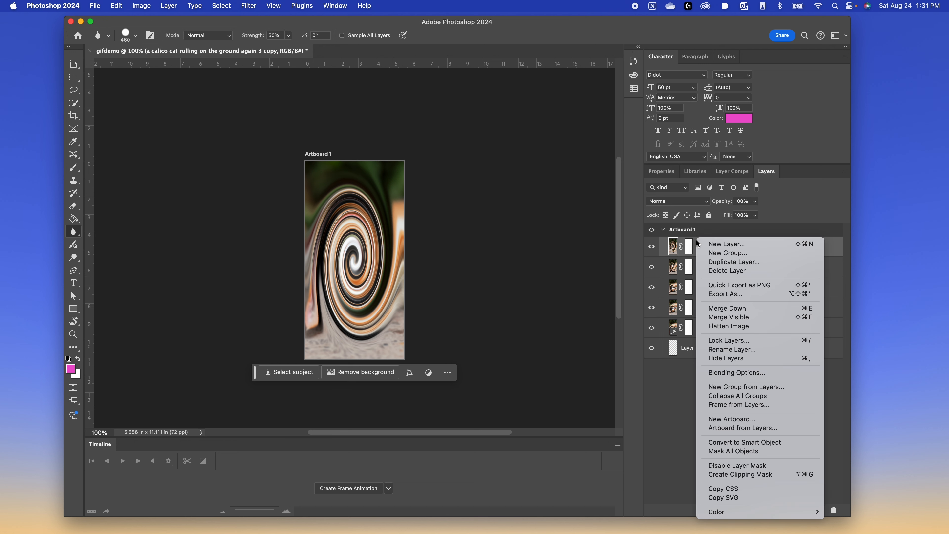
pyautogui.click(725, 262)
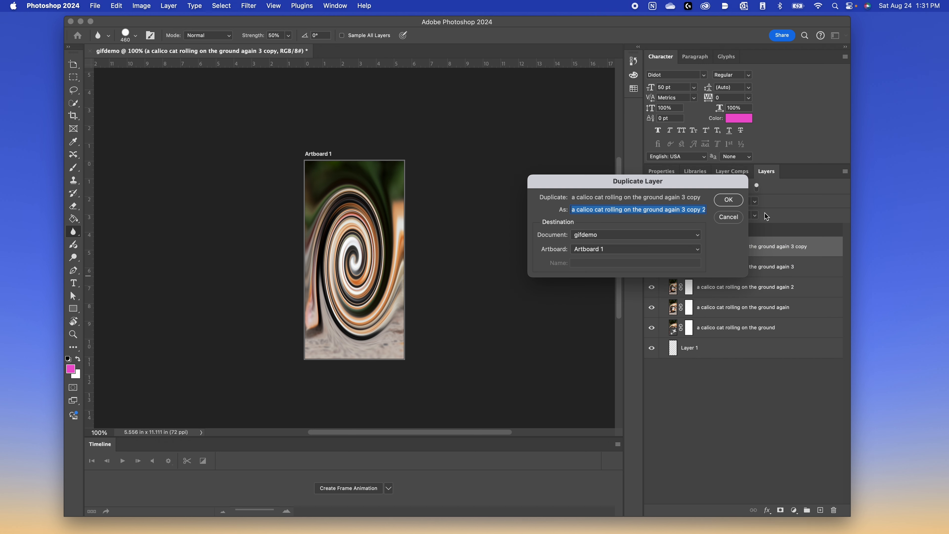
pyautogui.press('Right')
pyautogui.press('BackSpace')
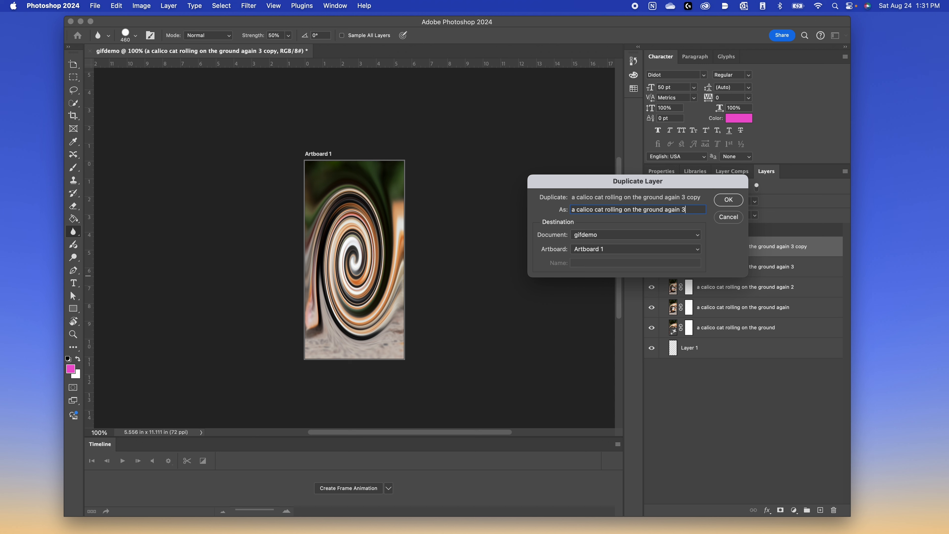
pyautogui.write('4')
pyautogui.press('Return')
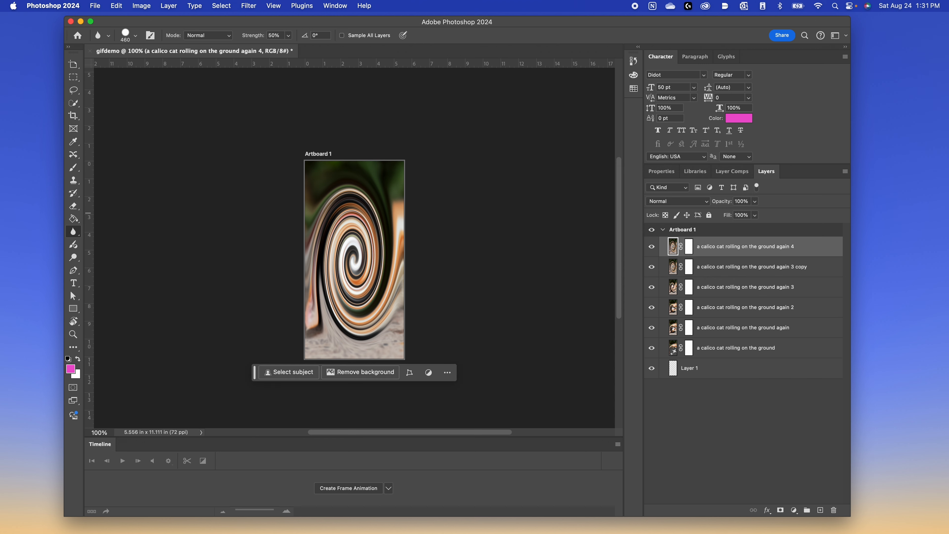
# Apply the Twirl filter to the "again 4" layer at the maximum angle of 999°
pyautogui.click(249, 6)
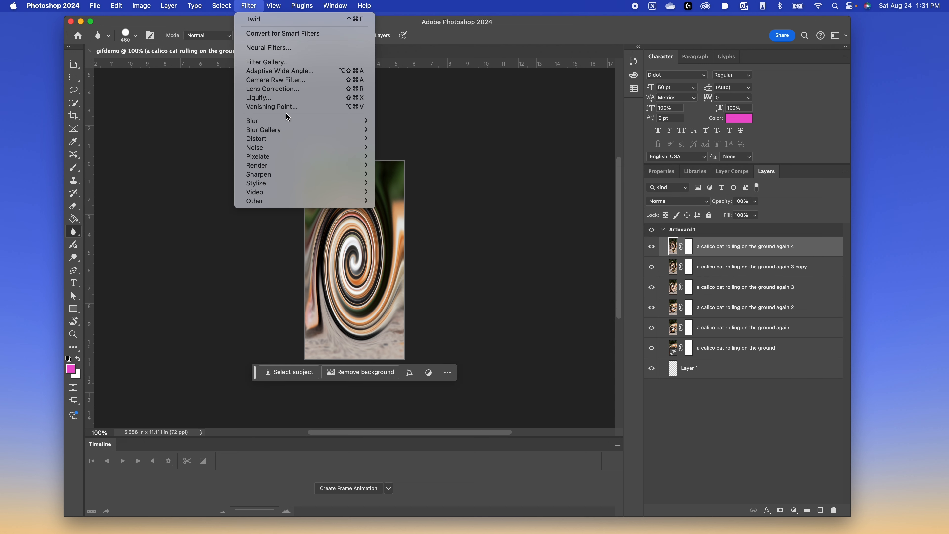
pyautogui.moveTo(280, 149)
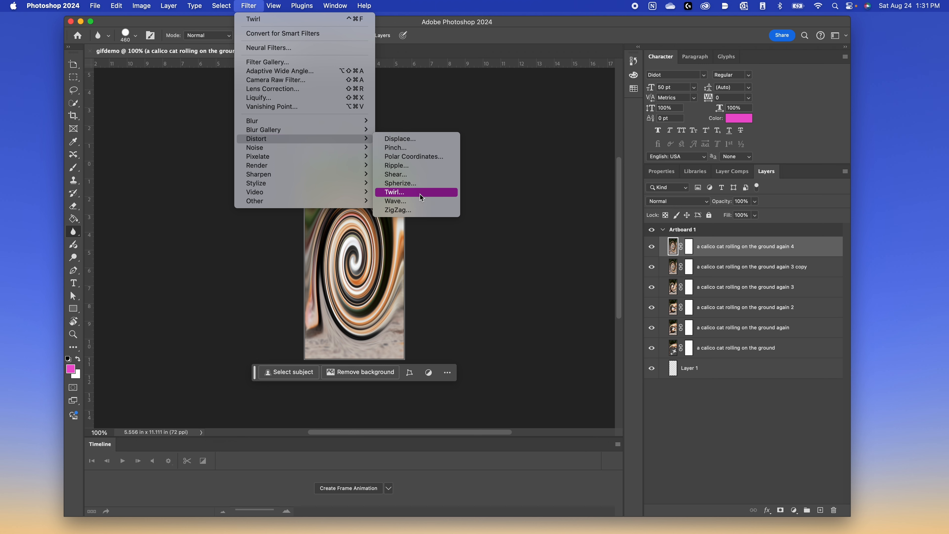
pyautogui.click(419, 193)
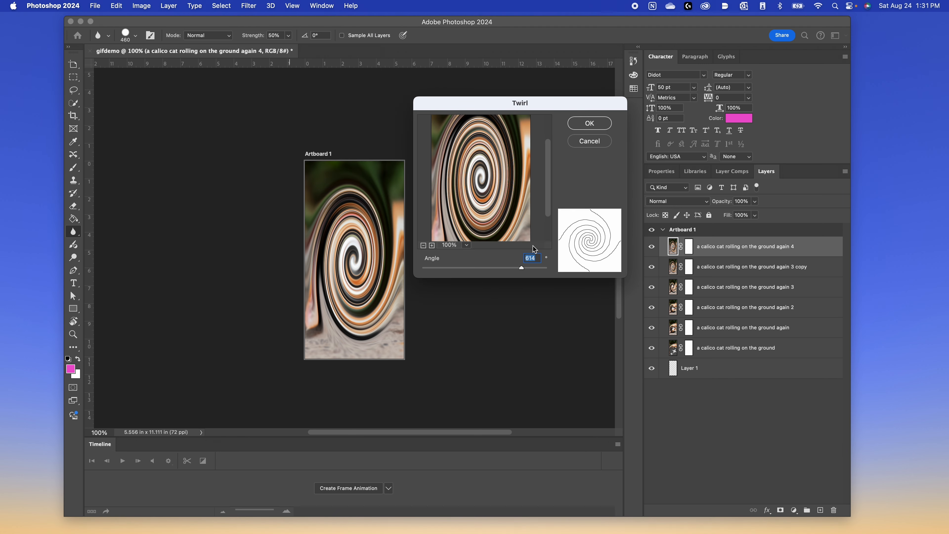
pyautogui.moveTo(522, 268); pyautogui.dragTo(569, 273)
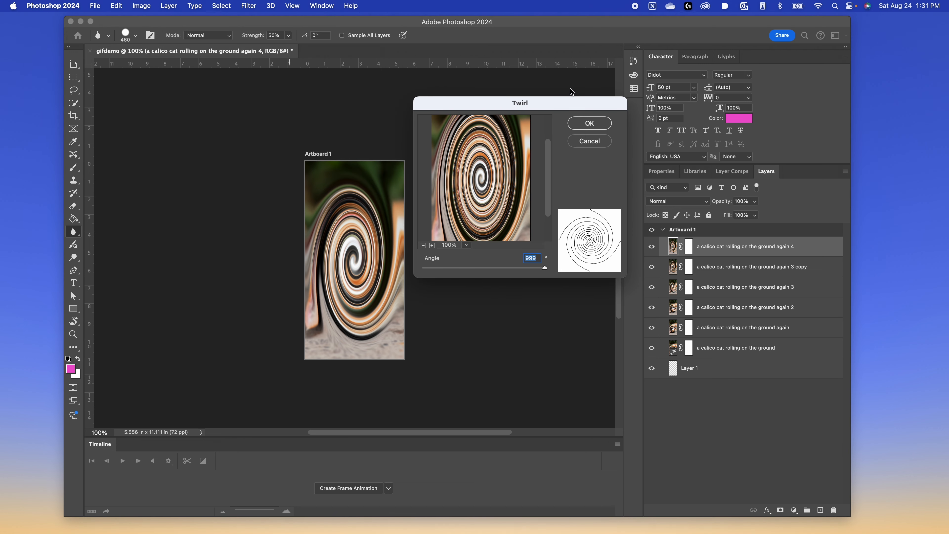
pyautogui.click(587, 123)
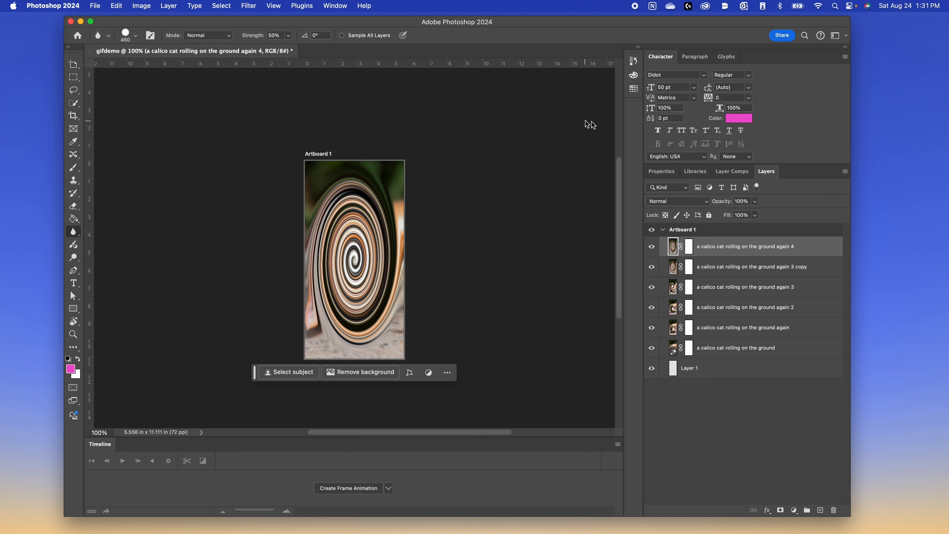
# Delete the empty Layer 1 from Artboard 1
pyautogui.click(729, 369)
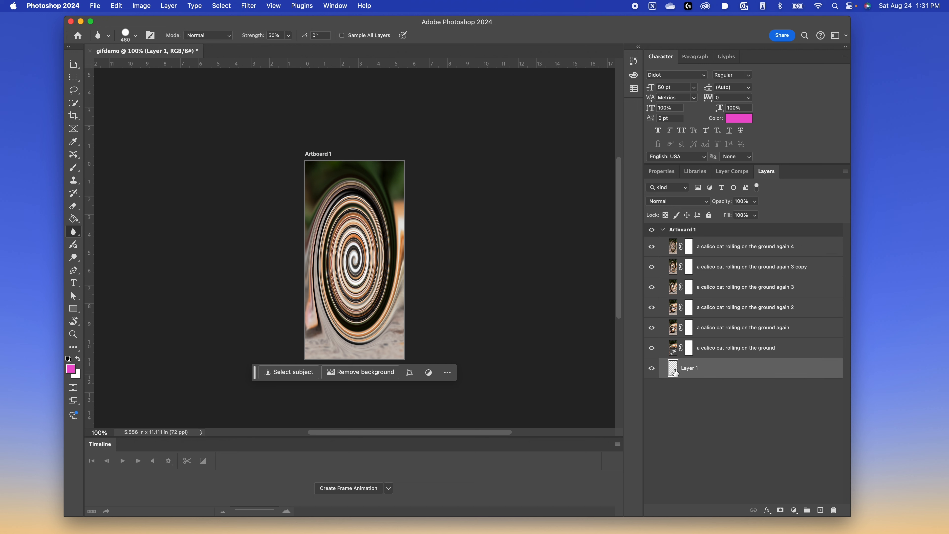
pyautogui.rightClick(724, 369)
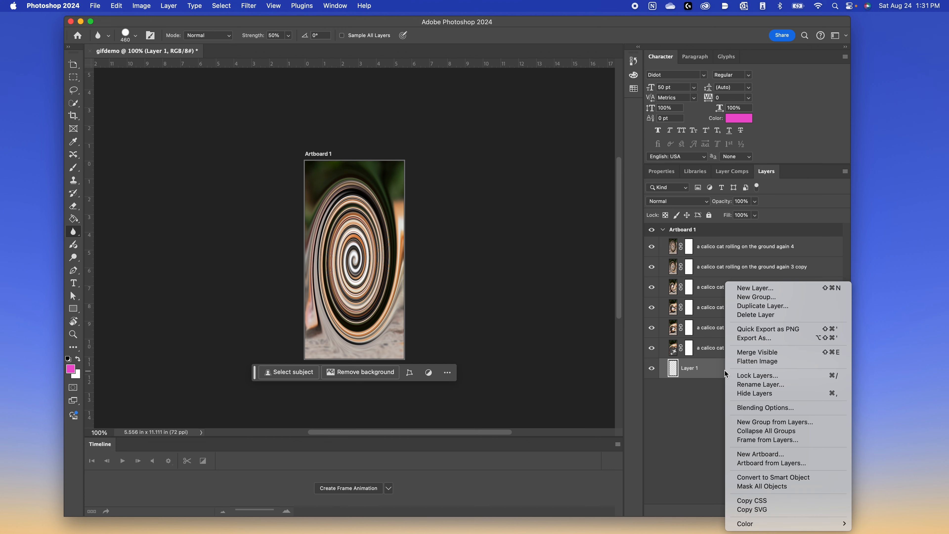
pyautogui.click(762, 315)
pyautogui.click(489, 186)
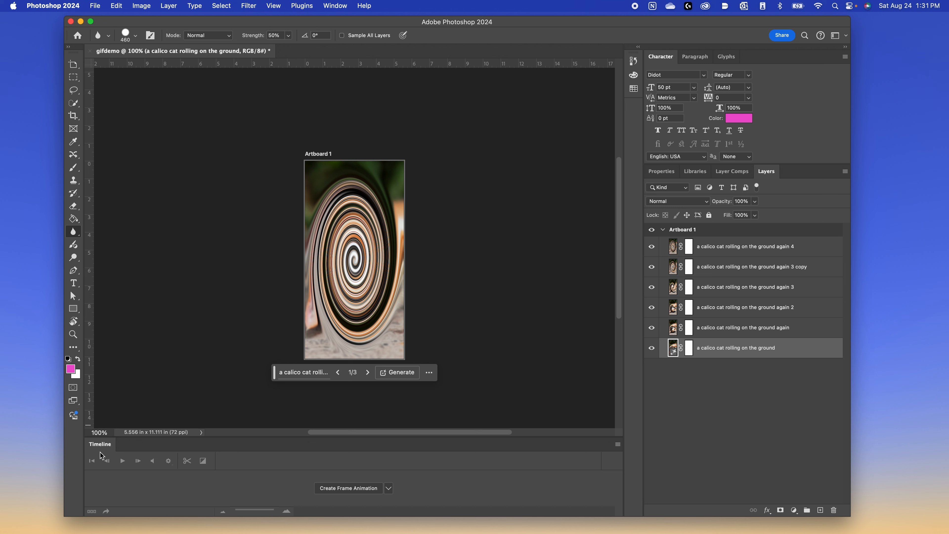
# Hide the Timeline panel and show it again
pyautogui.click(340, 6)
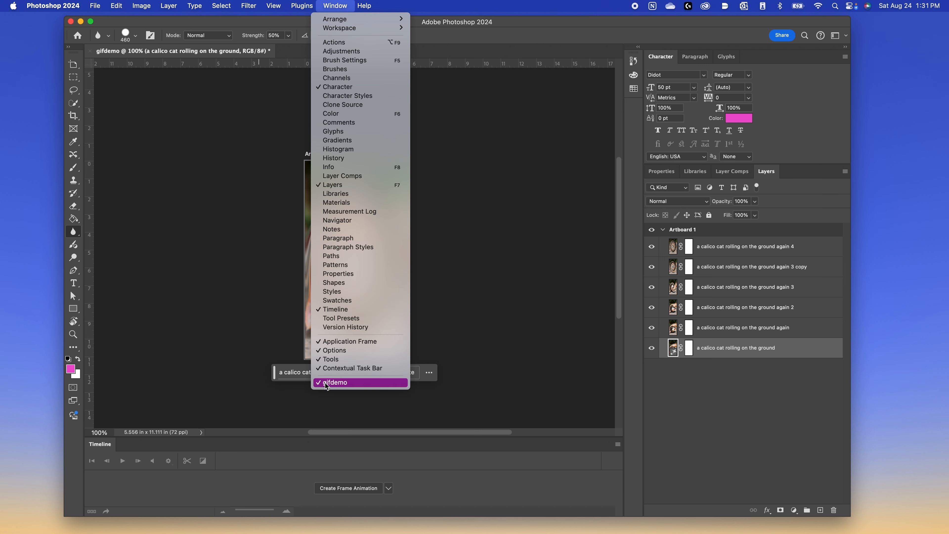
pyautogui.click(346, 309)
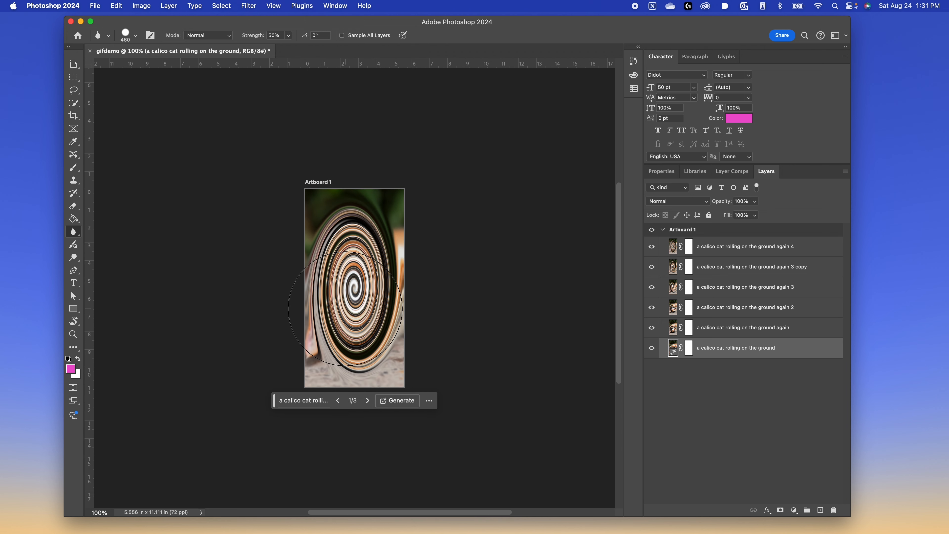
pyautogui.click(339, 5)
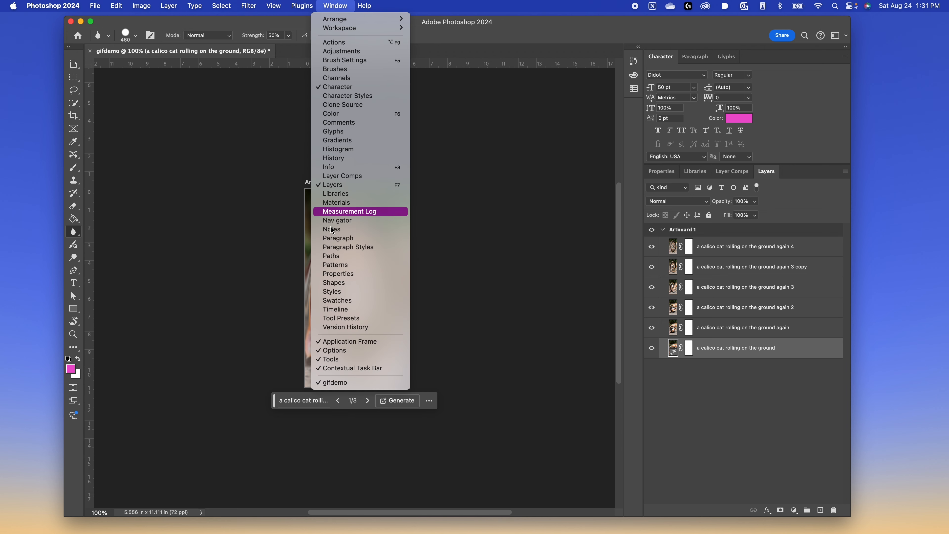
pyautogui.click(336, 310)
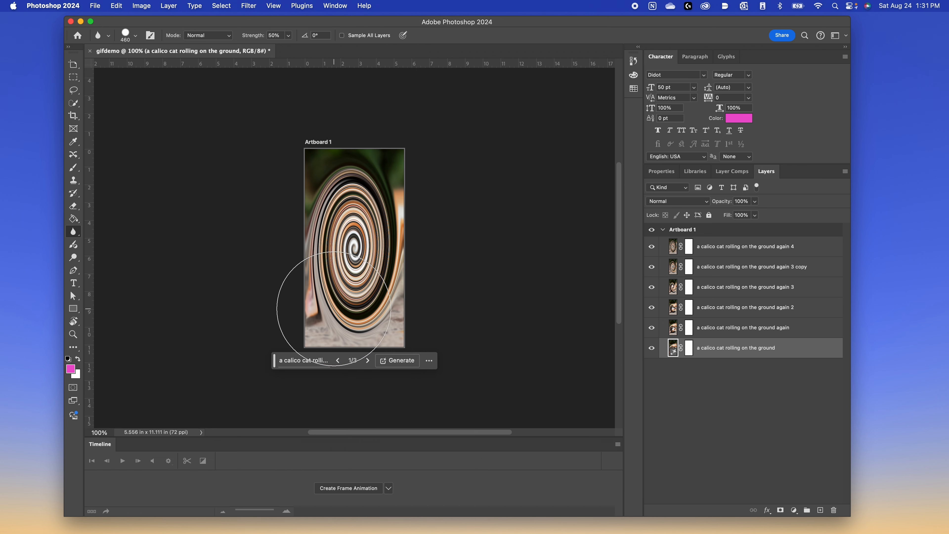
# Switch the timeline type to video timeline and back to frame animation
pyautogui.click(388, 490)
pyautogui.click(384, 500)
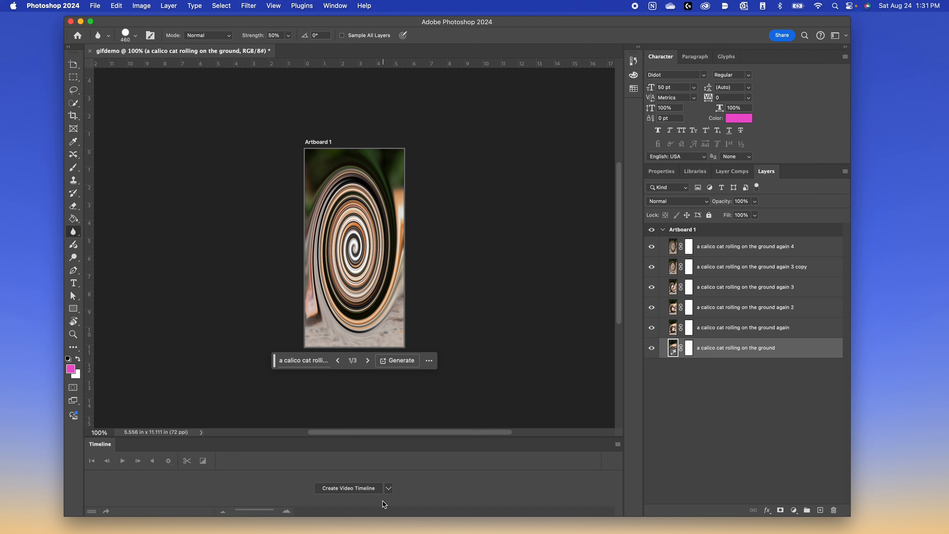
pyautogui.click(388, 490)
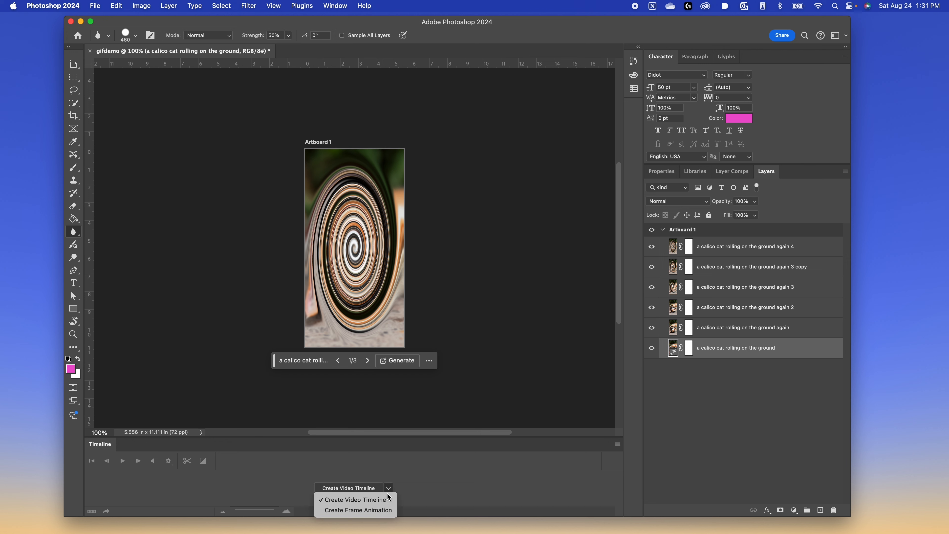
pyautogui.click(387, 511)
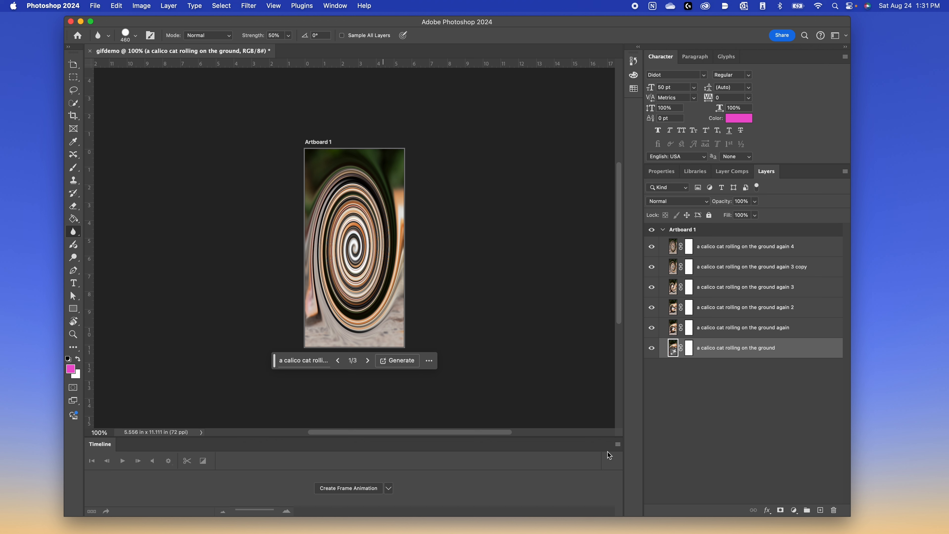
# Create a frame animation and make its frames from the calico cat layers
pyautogui.click(616, 444)
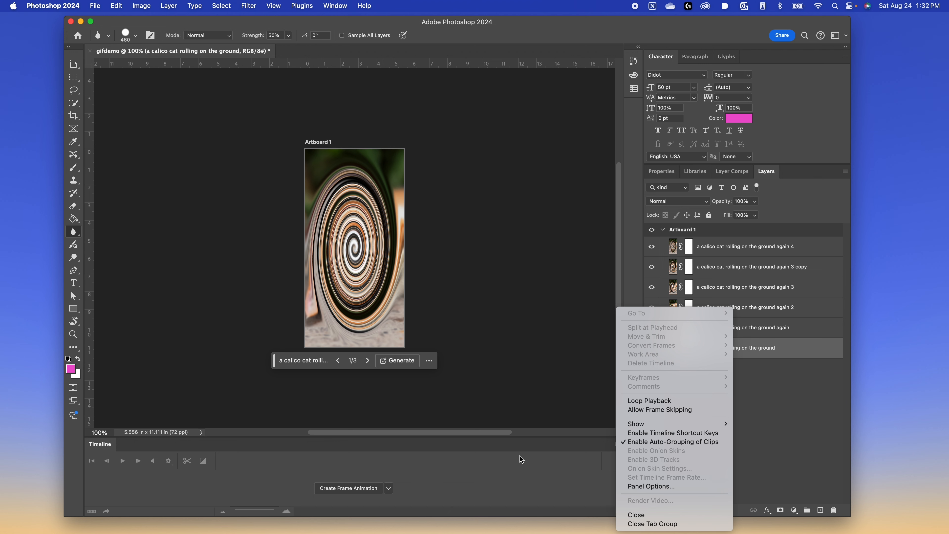
pyautogui.click(375, 475)
pyautogui.click(364, 488)
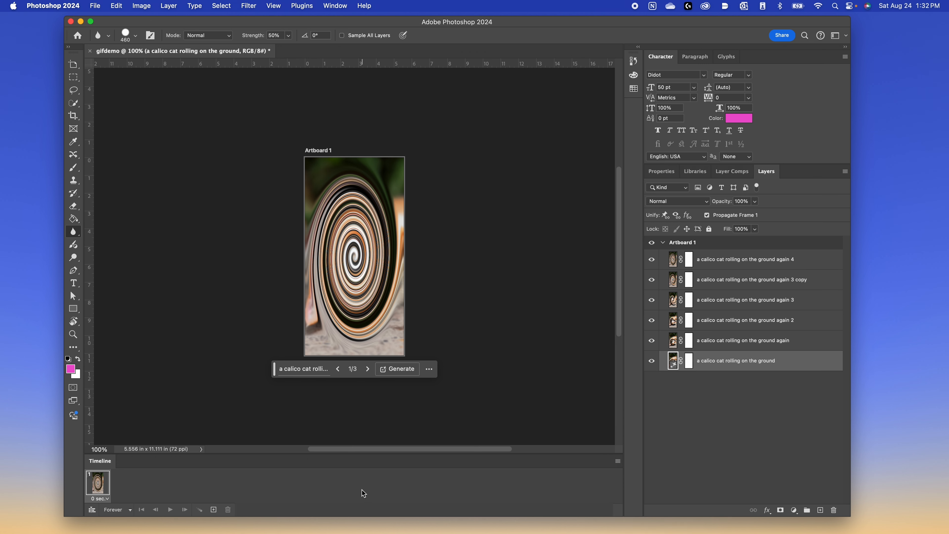
pyautogui.click(617, 462)
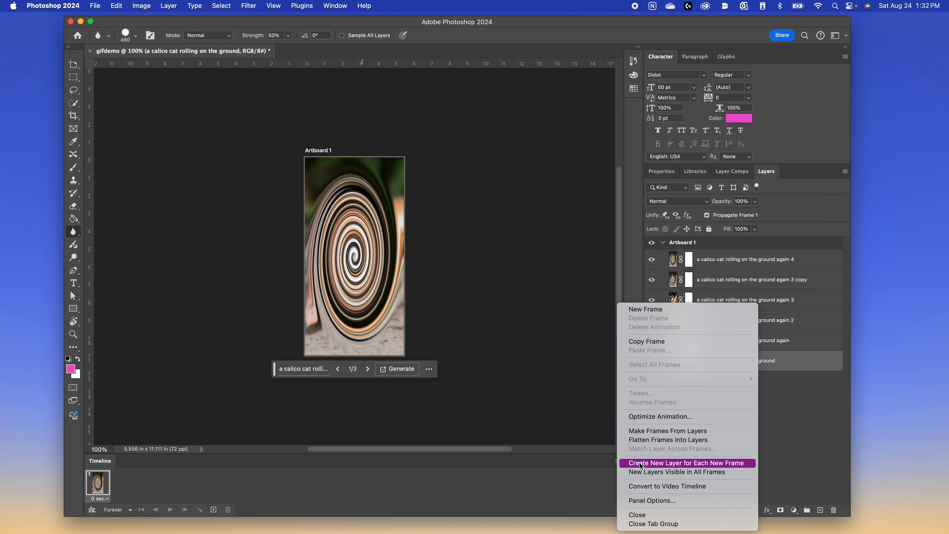
pyautogui.click(656, 431)
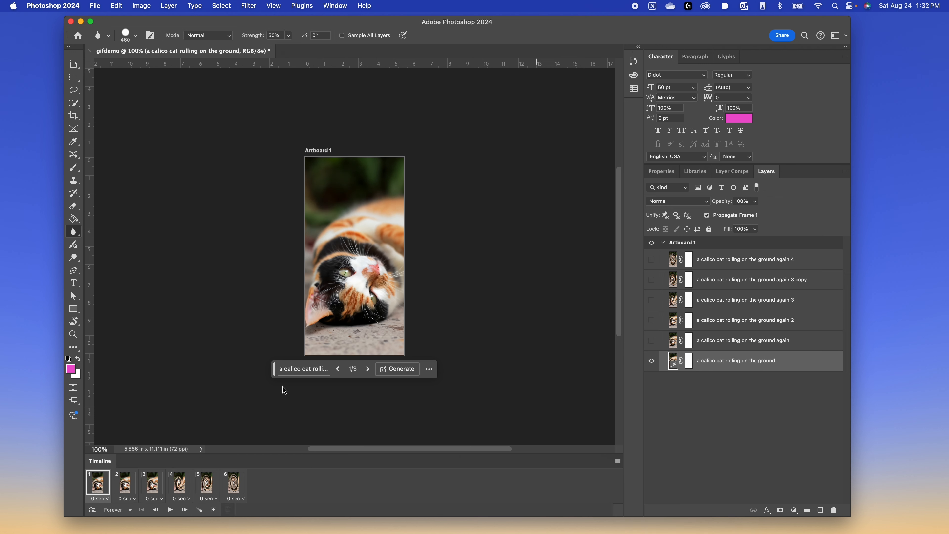
# Play the frame animation as a preview and stop it
pyautogui.click(170, 509)
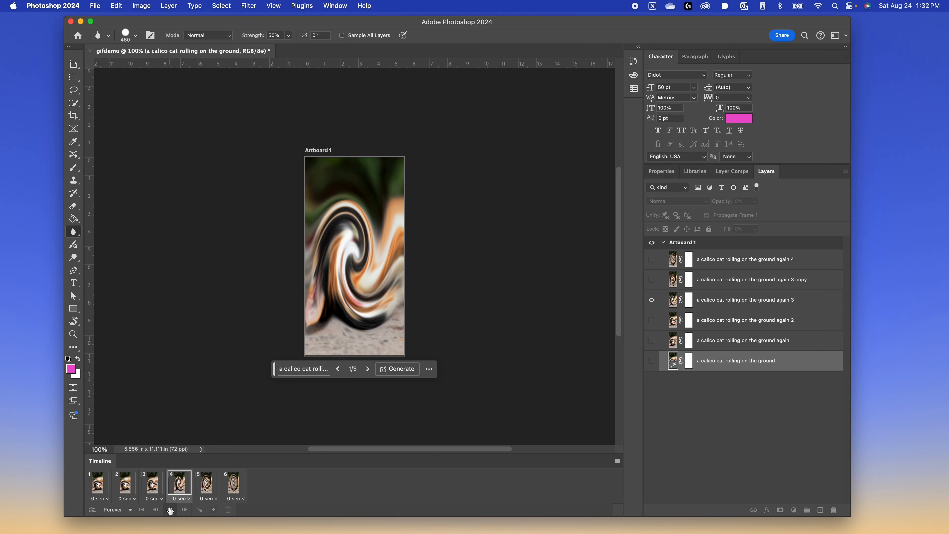
pyautogui.click(170, 511)
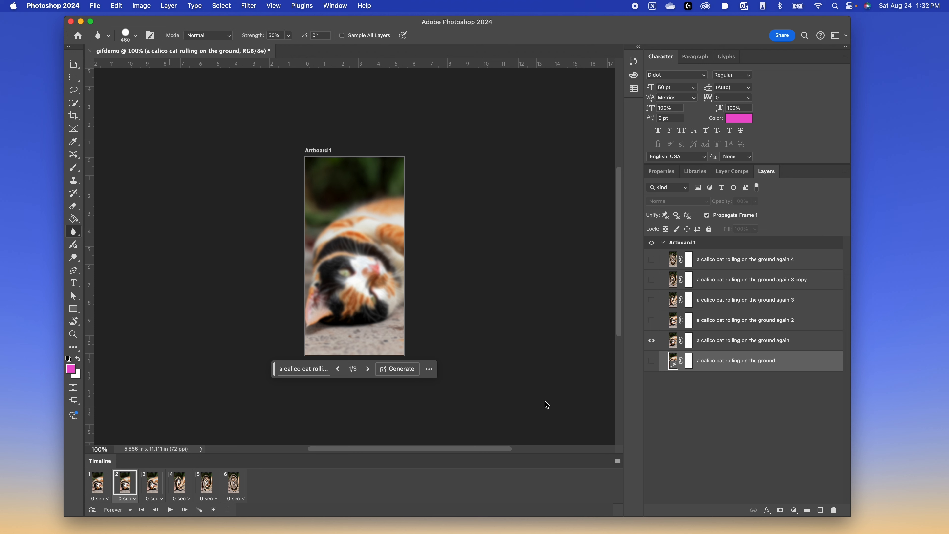
# Draw a rectangular marquee around the whole artboard and deselect it
pyautogui.click(74, 78)
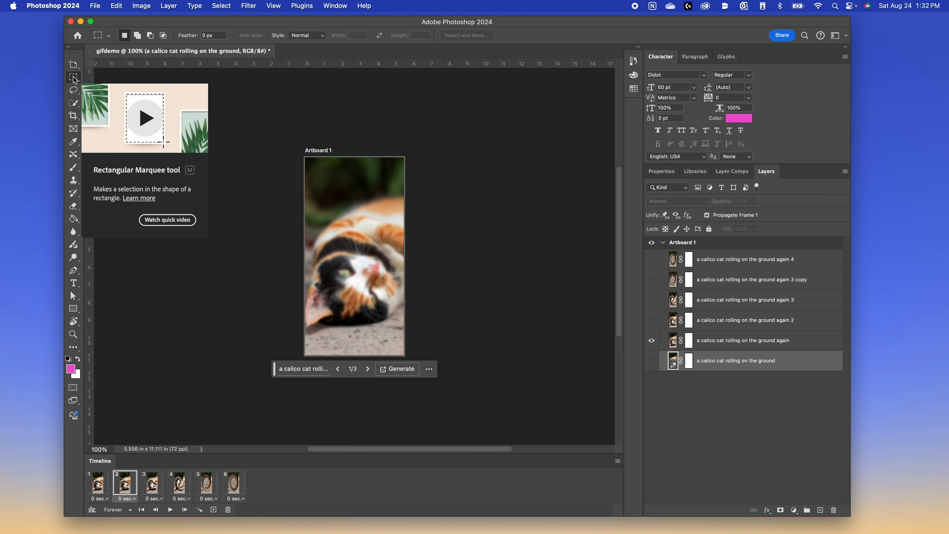
pyautogui.moveTo(292, 146); pyautogui.dragTo(459, 374)
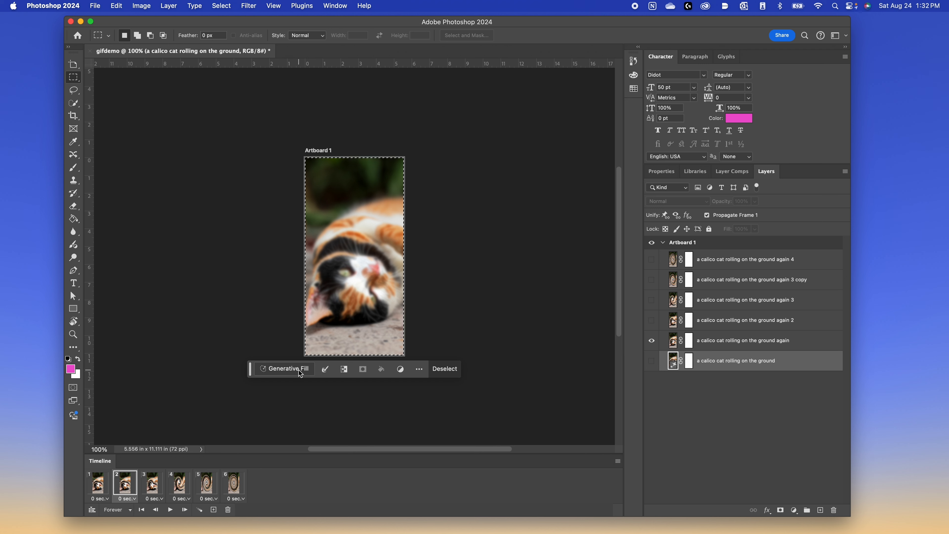
pyautogui.click(278, 342)
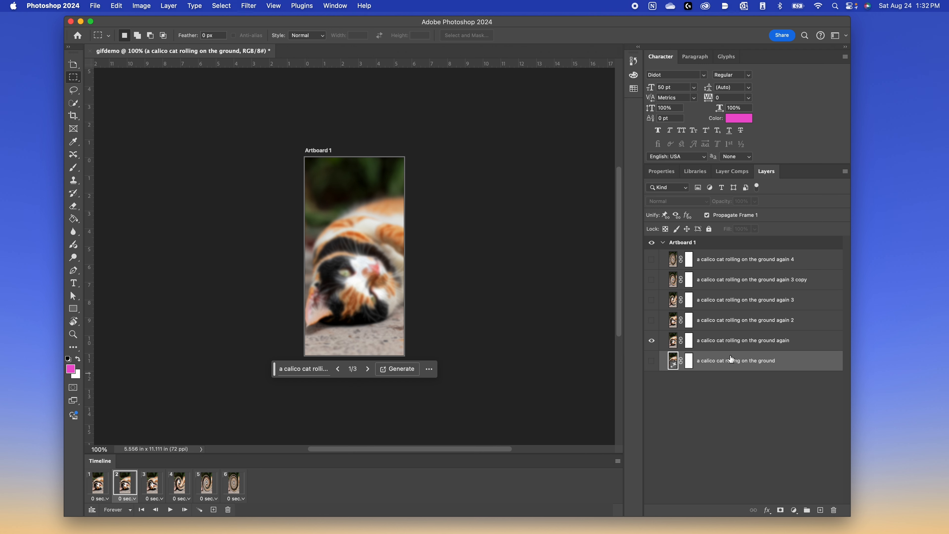
pyautogui.click(243, 4)
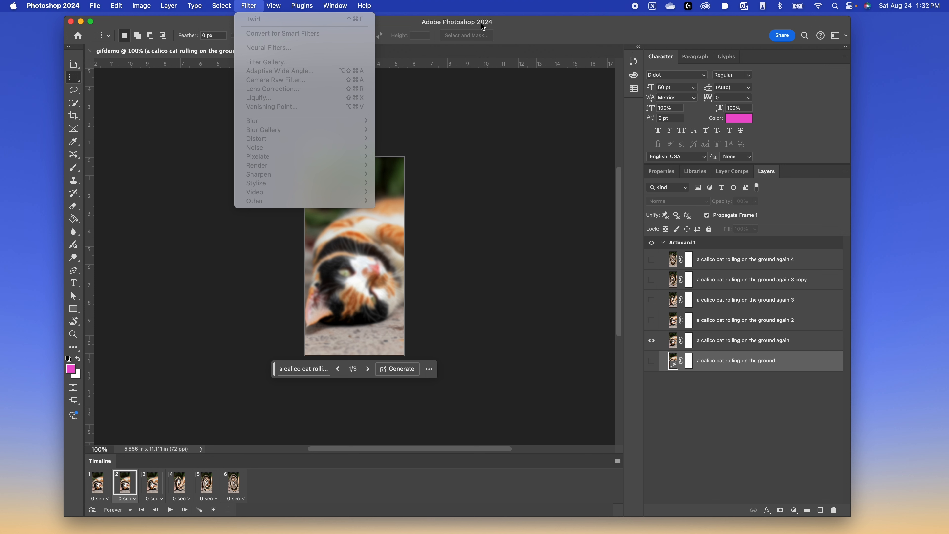
pyautogui.click(494, 24)
pyautogui.click(336, 6)
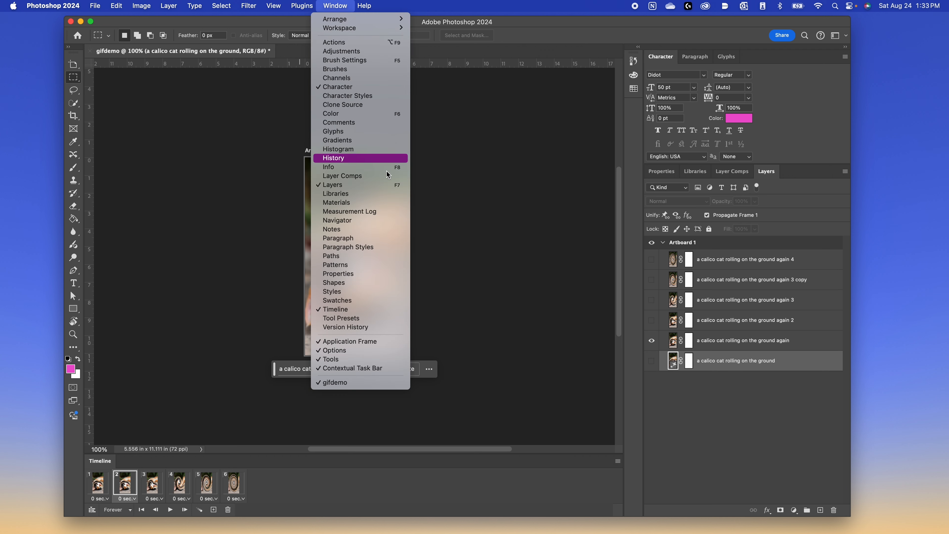
pyautogui.click(365, 498)
pyautogui.click(617, 462)
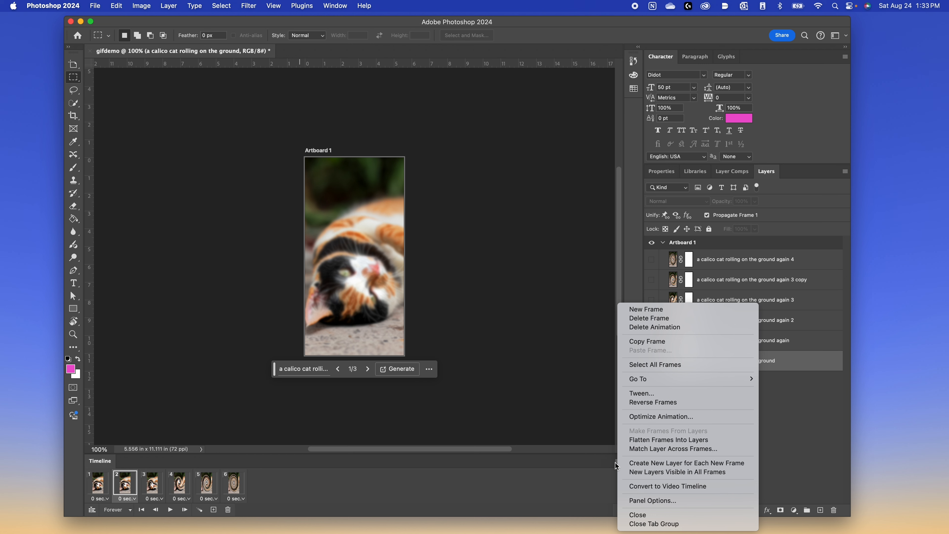
pyautogui.click(434, 485)
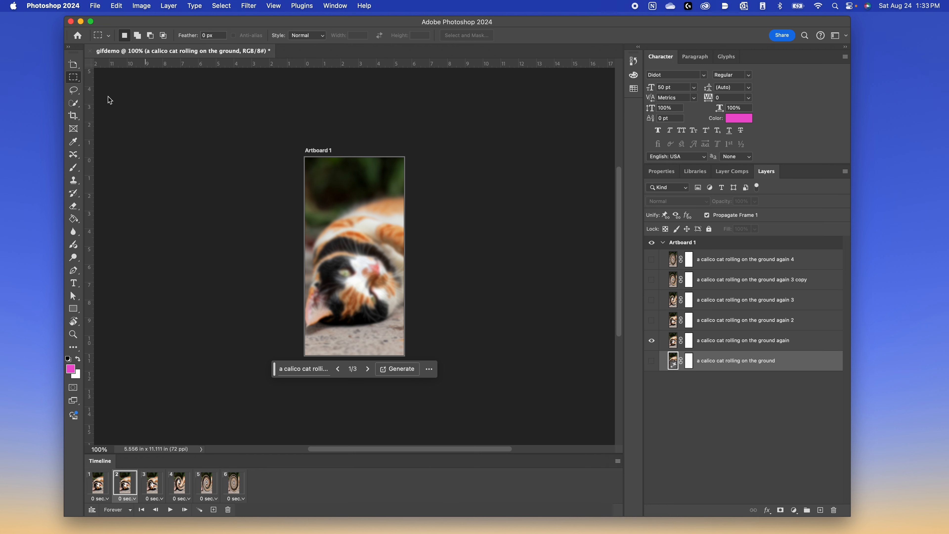
# Set the delay of all six frames to 0.5 seconds and preview the animation
pyautogui.click(102, 486)
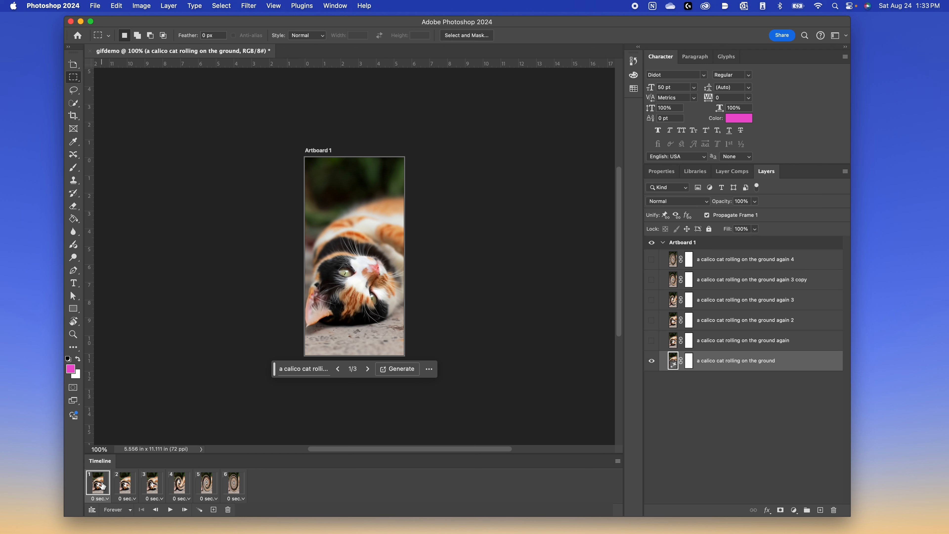
pyautogui.keyDown('shift'); pyautogui.click(241, 490); pyautogui.keyUp('shift')
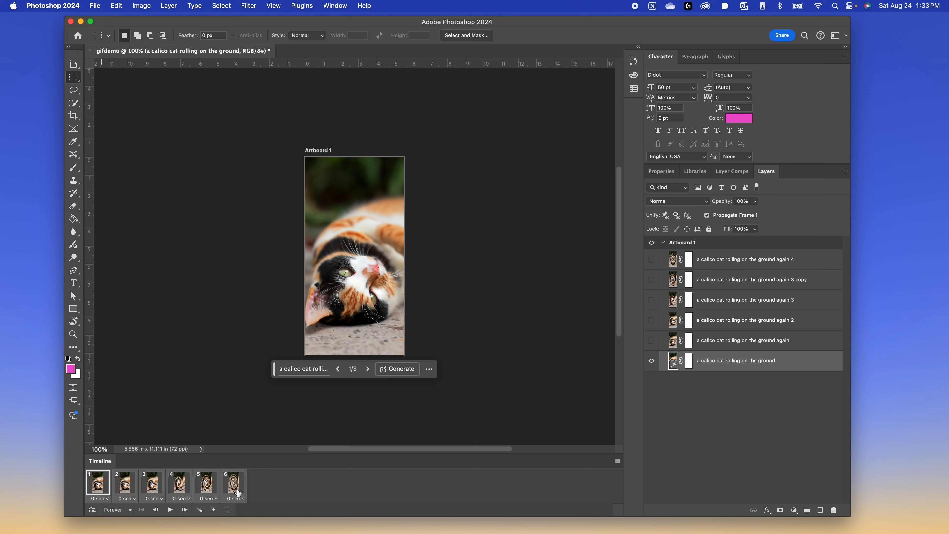
pyautogui.click(240, 500)
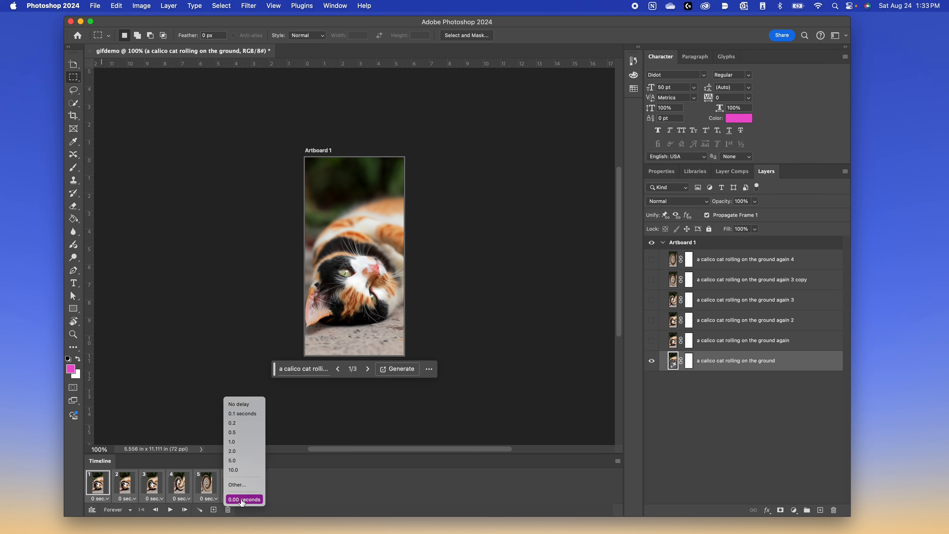
pyautogui.click(249, 437)
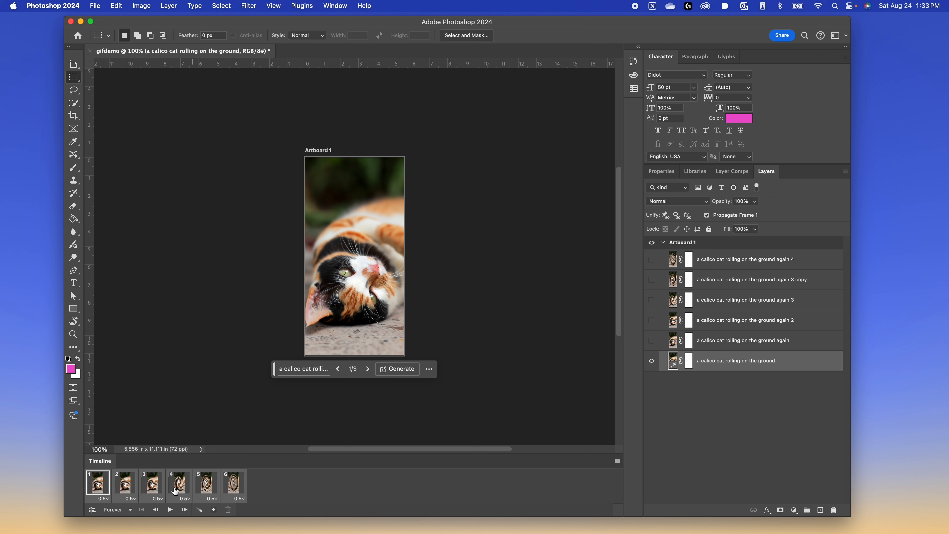
pyautogui.click(170, 511)
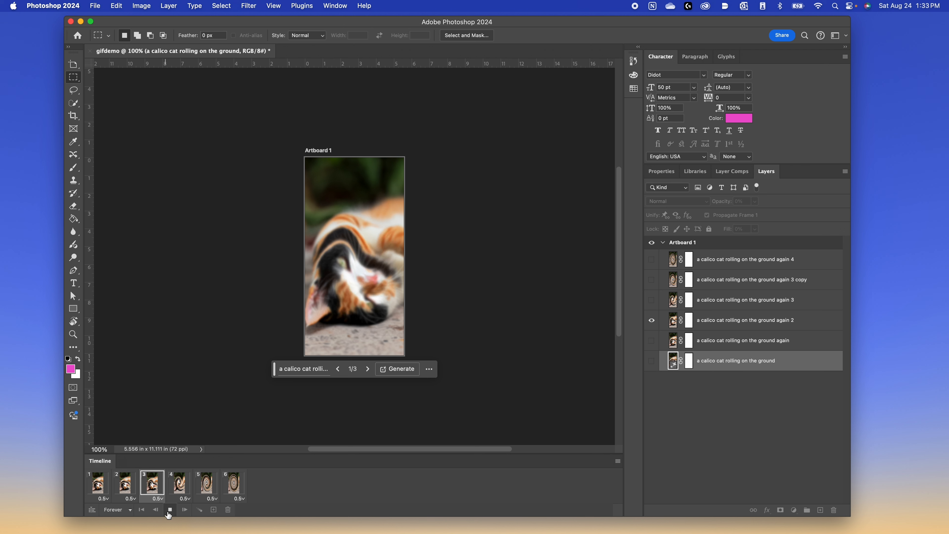
pyautogui.click(170, 509)
# Set the delay of frames 2 to 6 to 0.2 seconds and preview the animation from frame 1
pyautogui.click(106, 482)
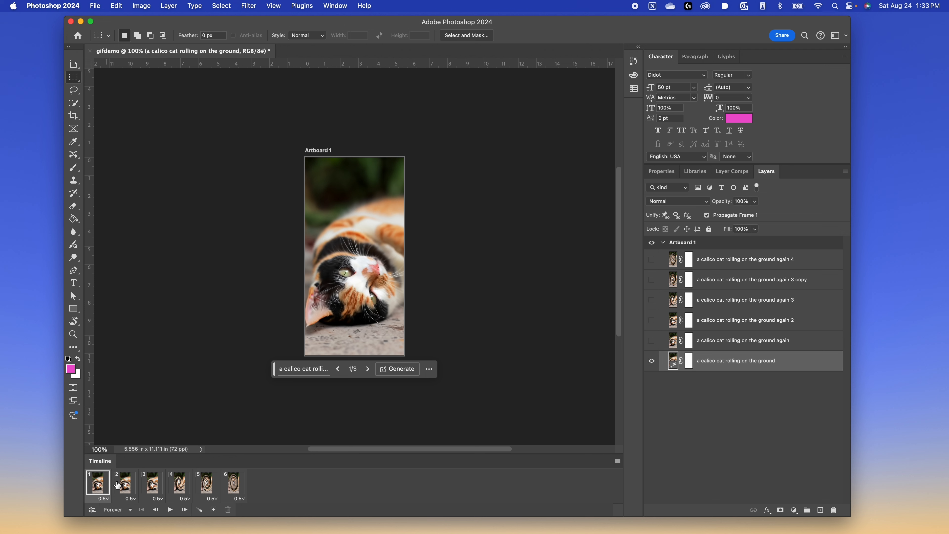
pyautogui.click(125, 486)
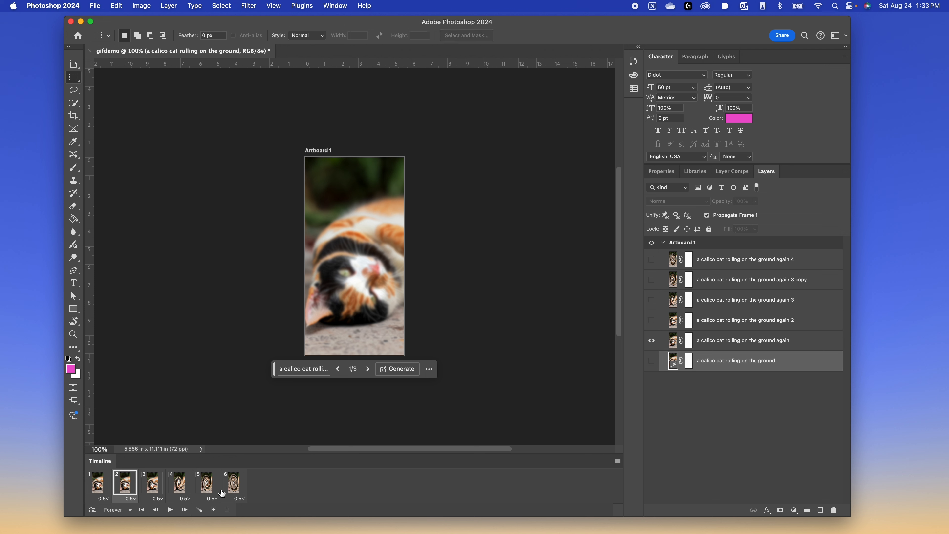
pyautogui.keyDown('shift'); pyautogui.click(234, 491); pyautogui.keyUp('shift')
pyautogui.click(240, 500)
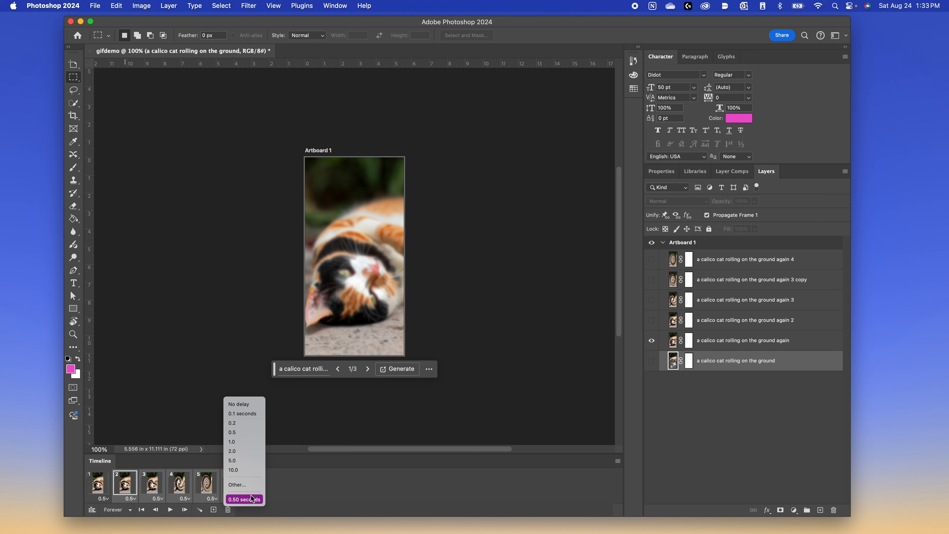
pyautogui.click(240, 421)
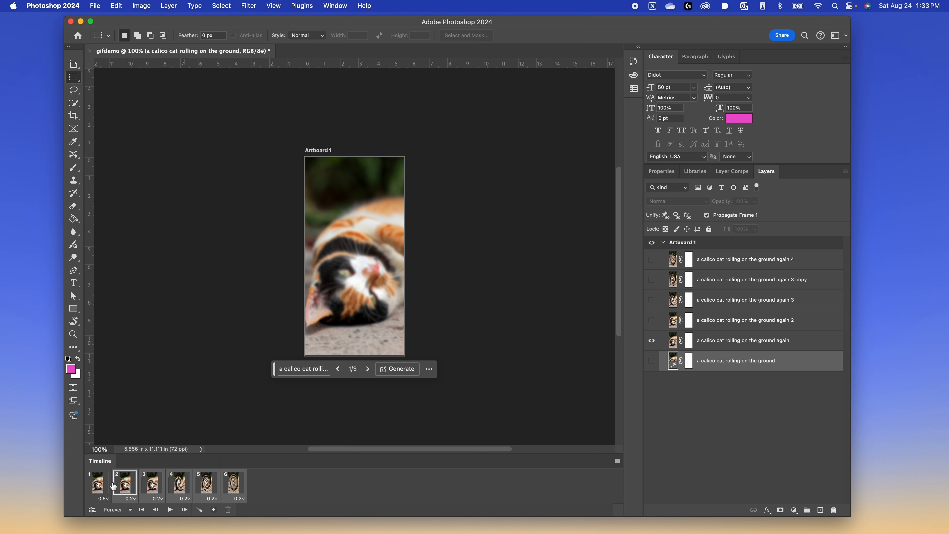
pyautogui.click(112, 485)
pyautogui.click(171, 511)
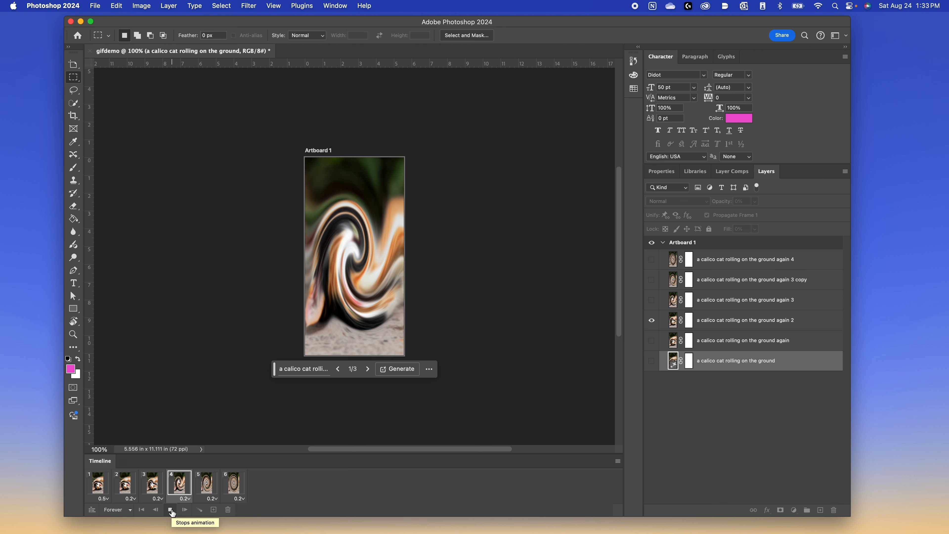
pyautogui.click(171, 510)
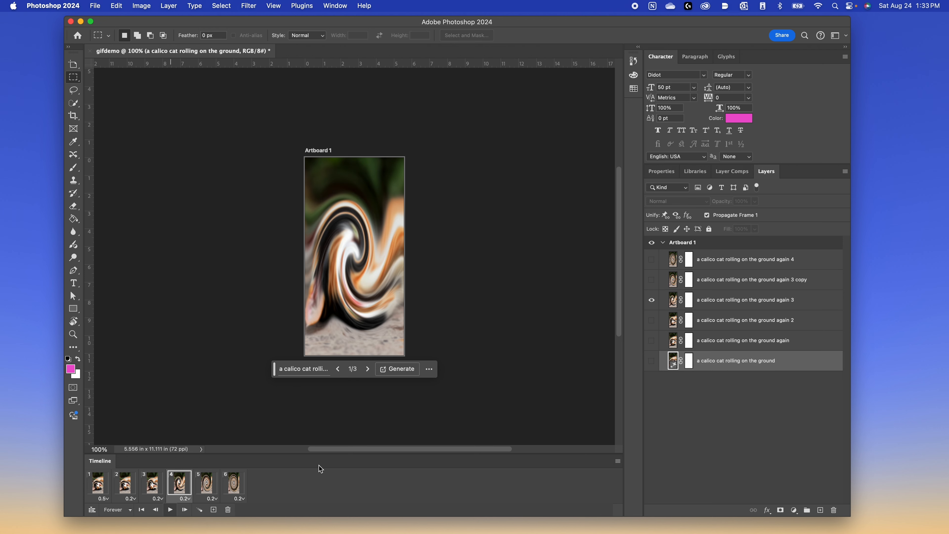
# Open the Save for Web (Legacy) export for the frame animation
pyautogui.click(95, 5)
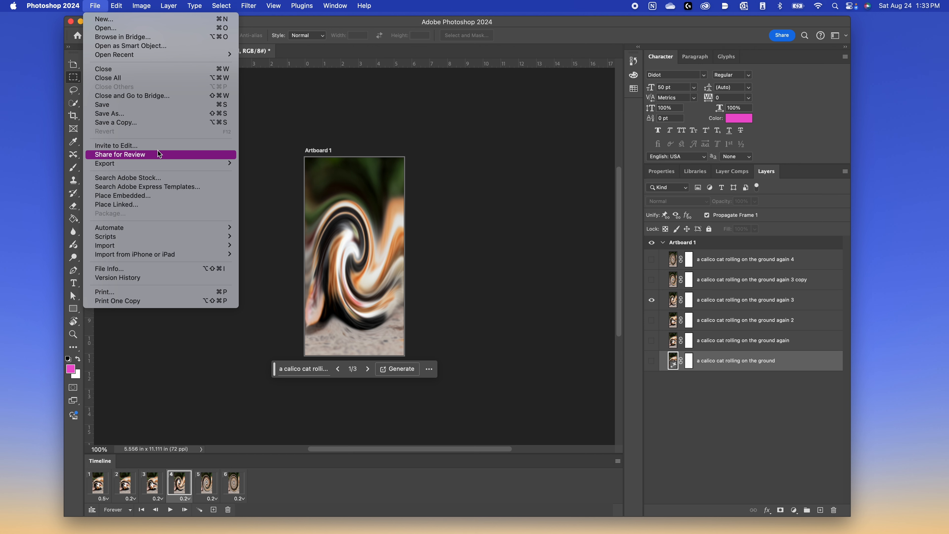
pyautogui.moveTo(209, 163)
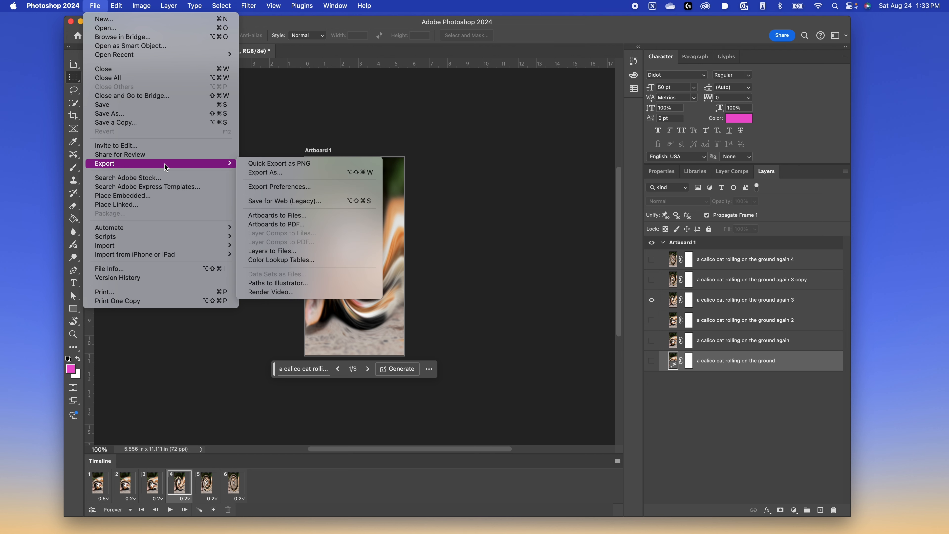
pyautogui.click(277, 202)
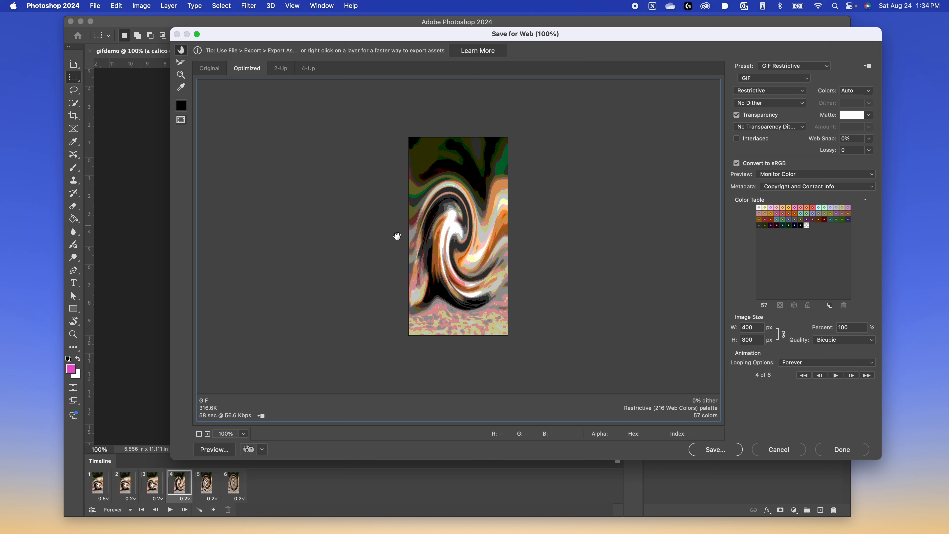
# Try the GIF 64 Dithered, GIF 128 Dithered, GIF 128 No Dither and GIF Restrictive presets to compare their effect on the artwork
pyautogui.click(796, 66)
pyautogui.click(788, 46)
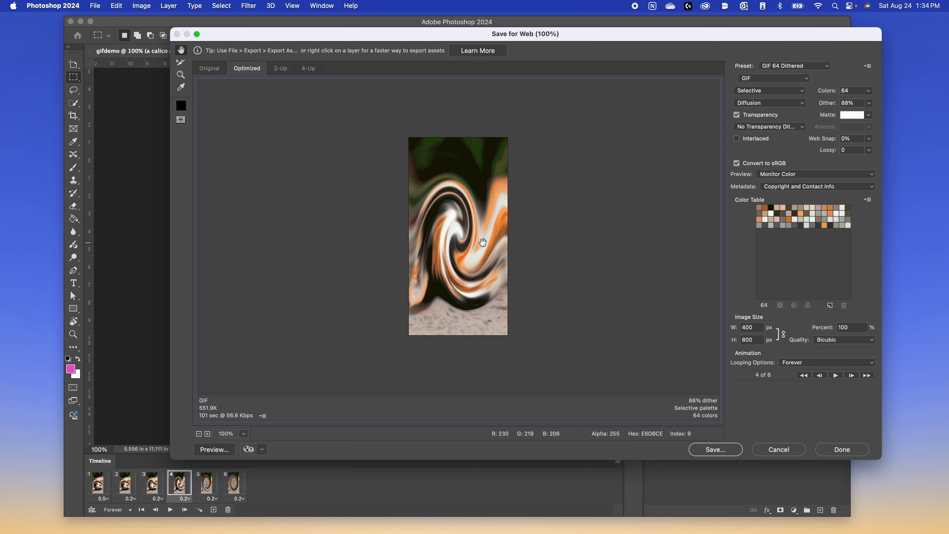
pyautogui.click(778, 70)
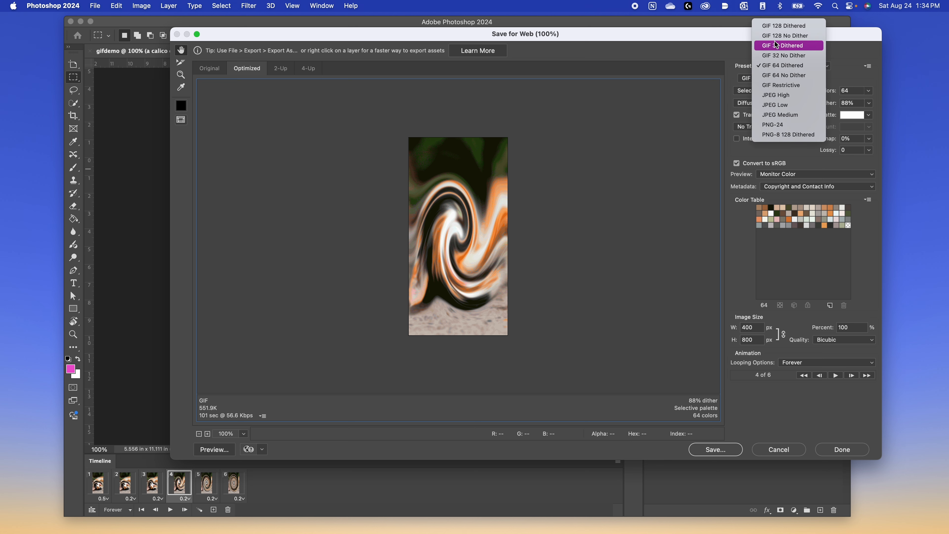
pyautogui.click(777, 22)
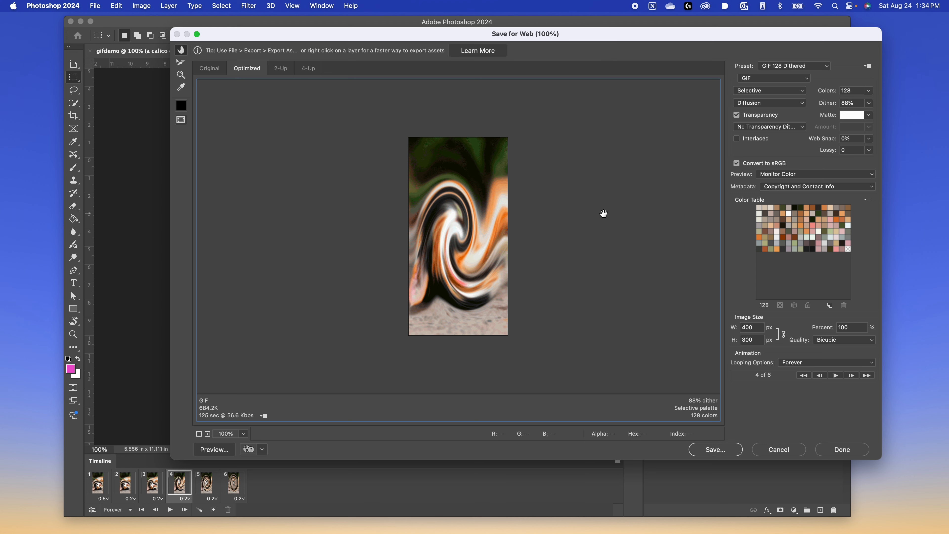
pyautogui.click(767, 69)
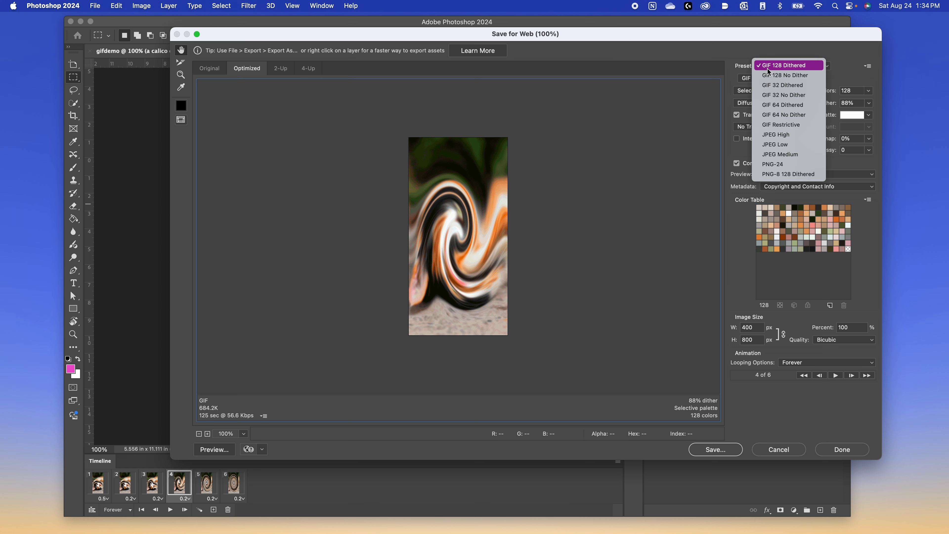
pyautogui.click(773, 75)
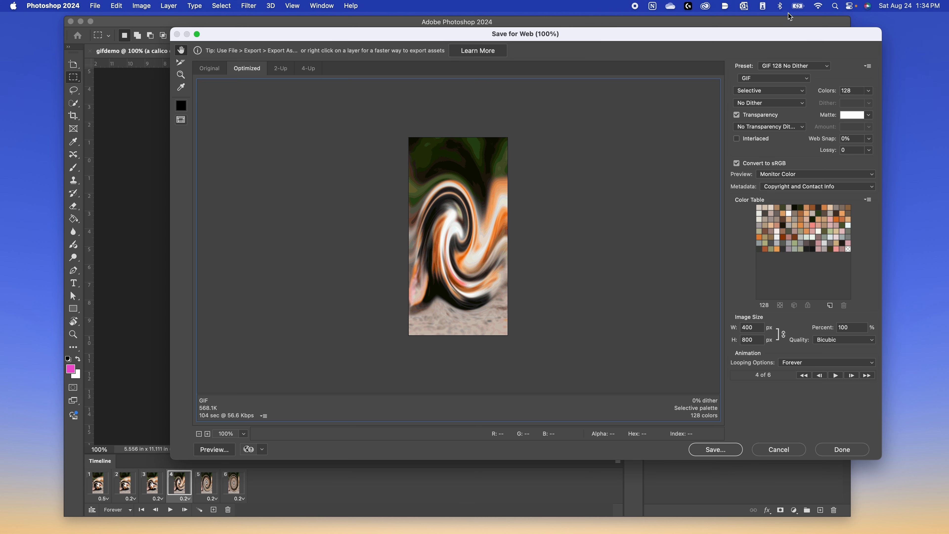
pyautogui.click(788, 68)
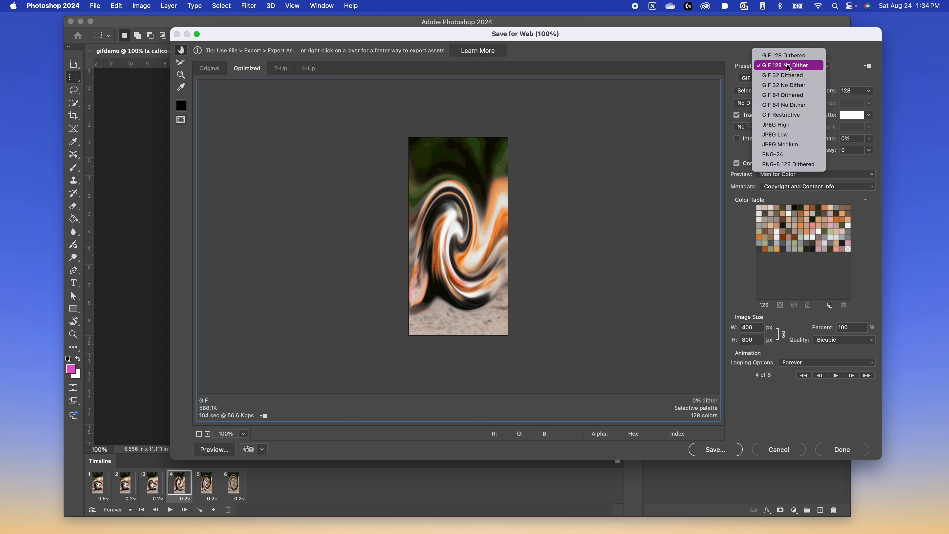
pyautogui.click(784, 55)
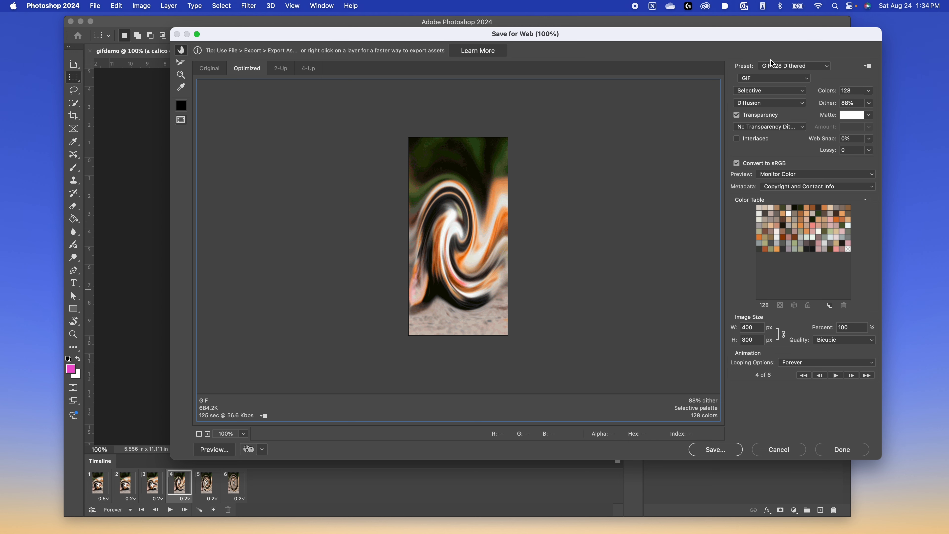
pyautogui.click(821, 68)
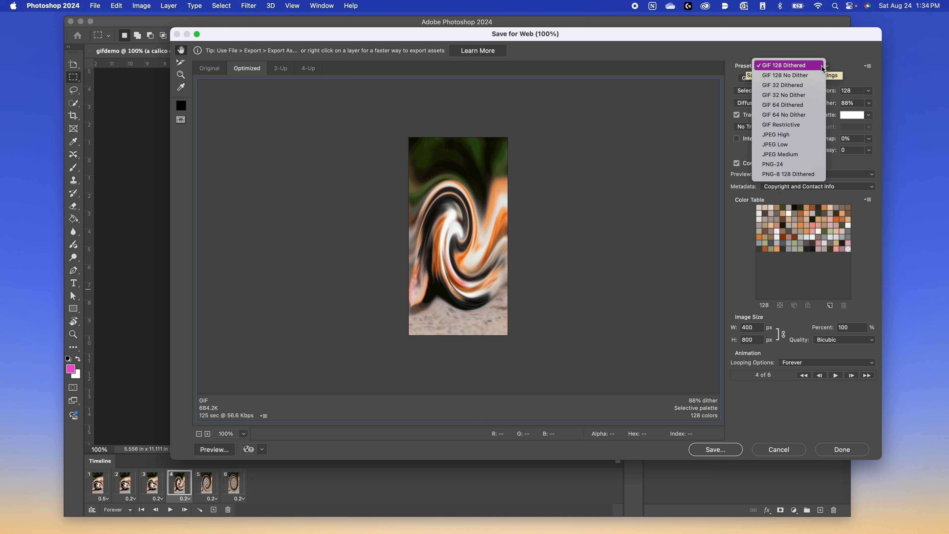
pyautogui.click(778, 125)
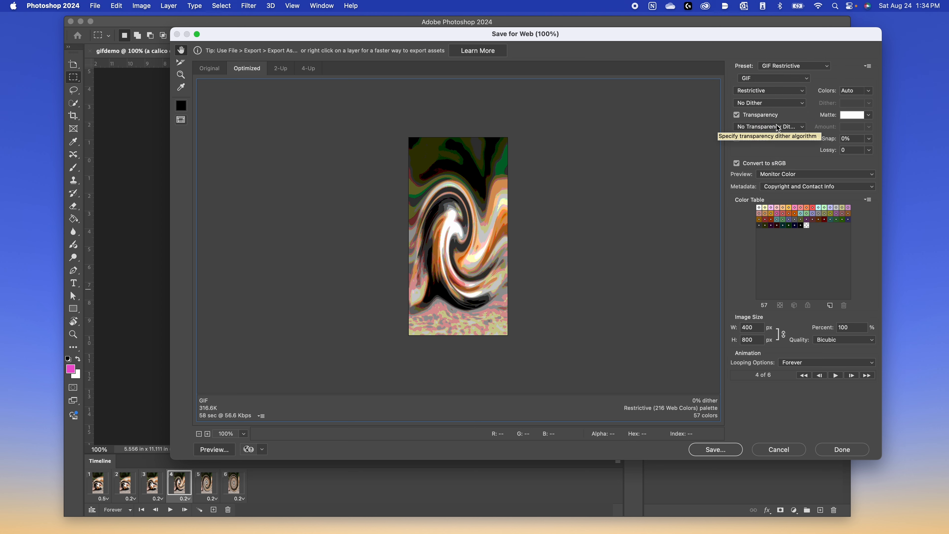
# Apply the GIF 128 No Dither preset and save the animation as gifdemo.gif in the GIFS folder
pyautogui.click(775, 66)
pyautogui.click(768, 18)
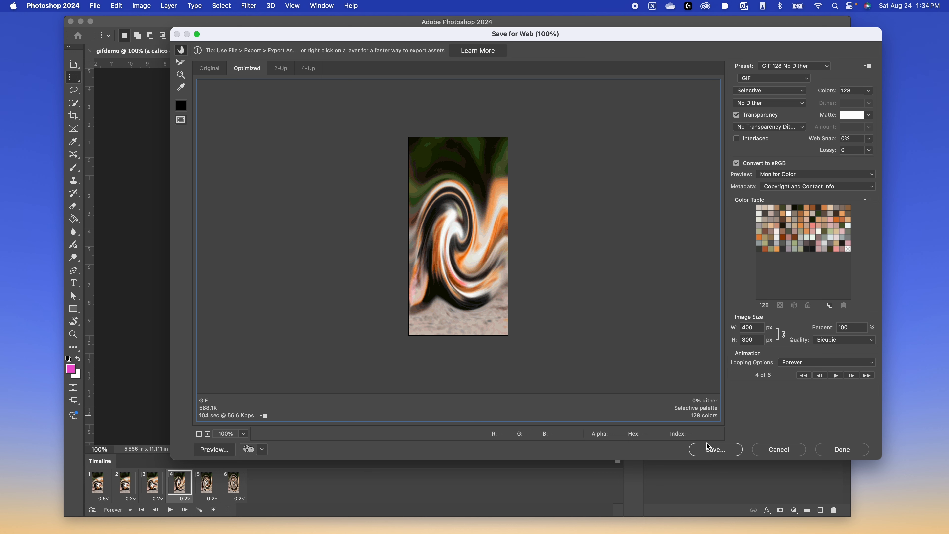
pyautogui.click(721, 453)
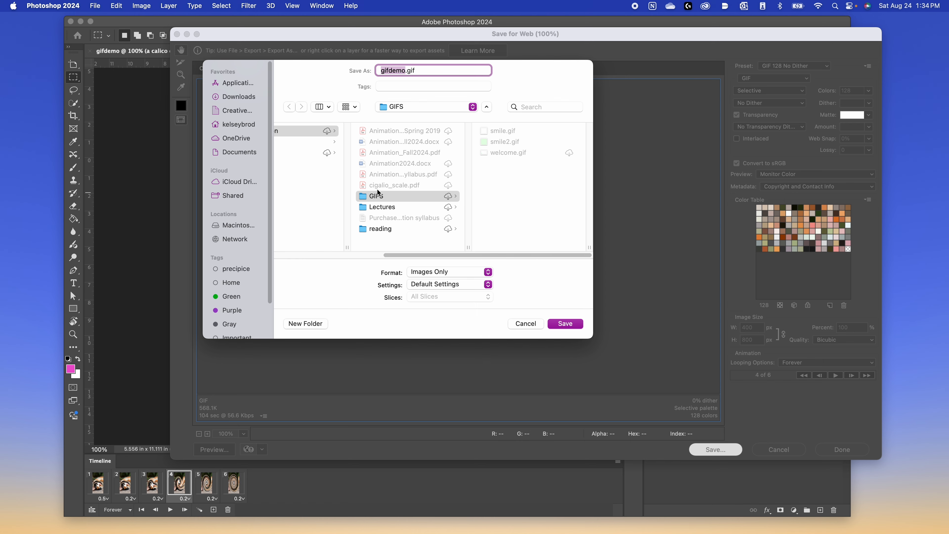
pyautogui.click(566, 325)
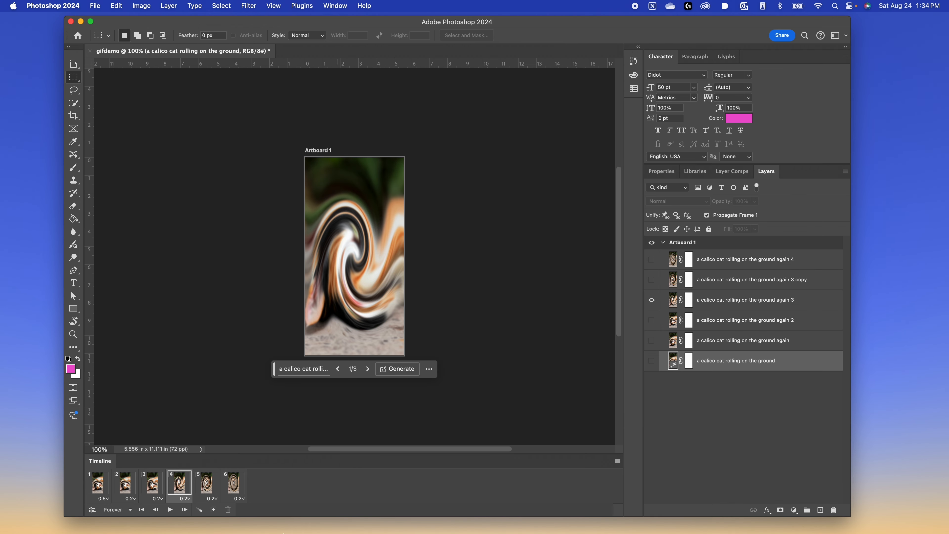
# Switch to Finder and play gifdemo.gif from the GIFS folder in Quick Look
pyautogui.click(201, 527)
pyautogui.click(366, 286)
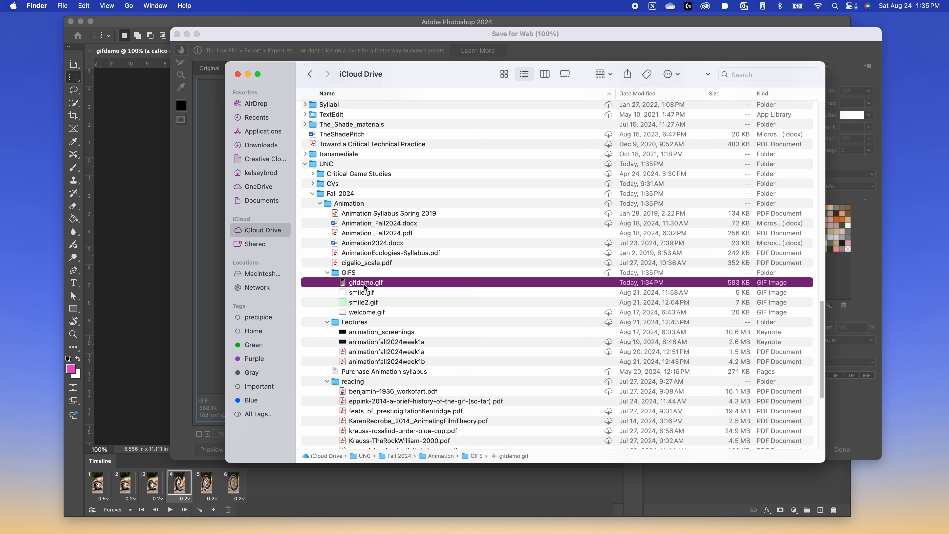
pyautogui.press('space')
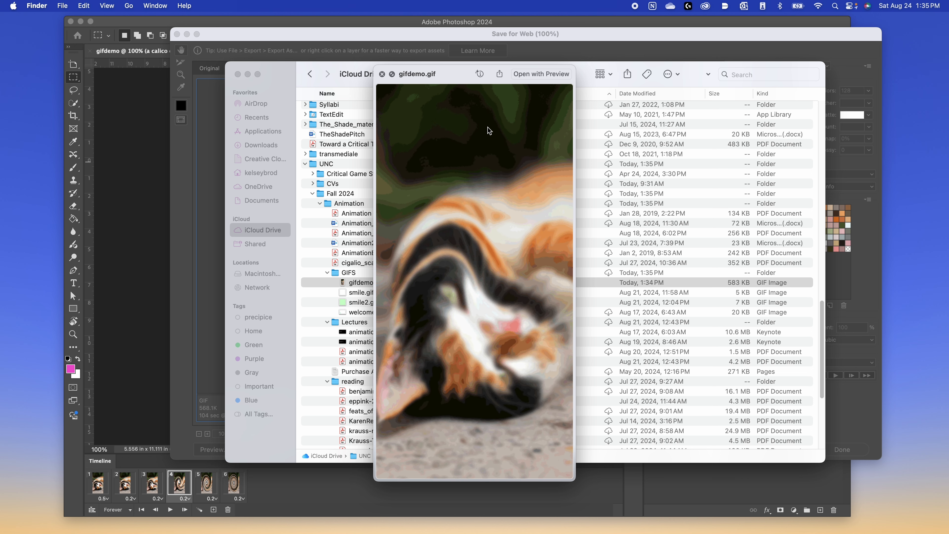
# Open gifdemo.gif in Preview, look through its individual frame thumbnails and close it
pyautogui.click(530, 74)
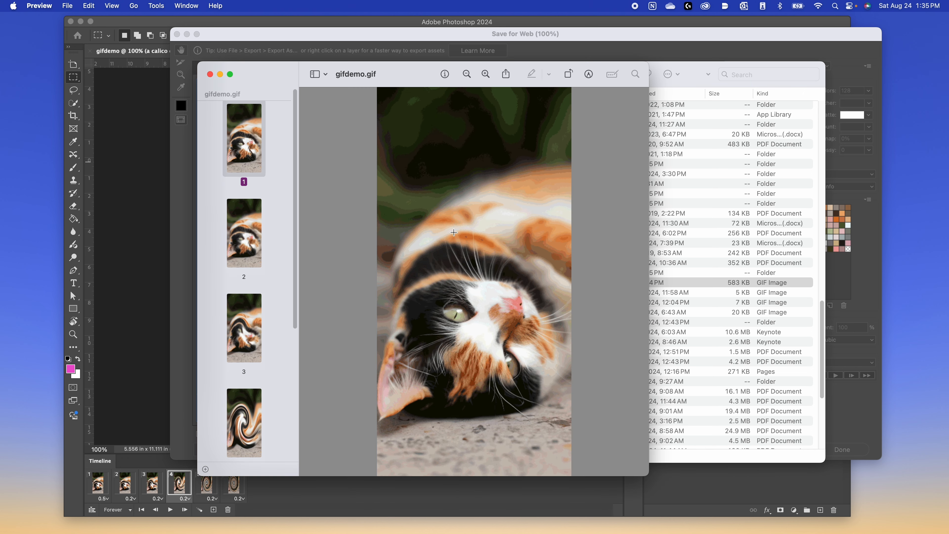
pyautogui.scroll(-5, 269, 235)
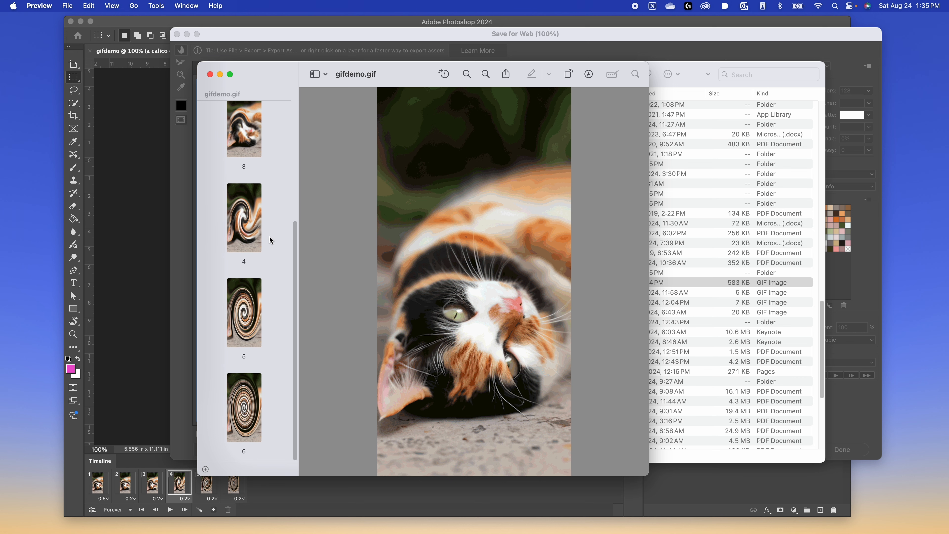
pyautogui.scroll(5, 269, 235)
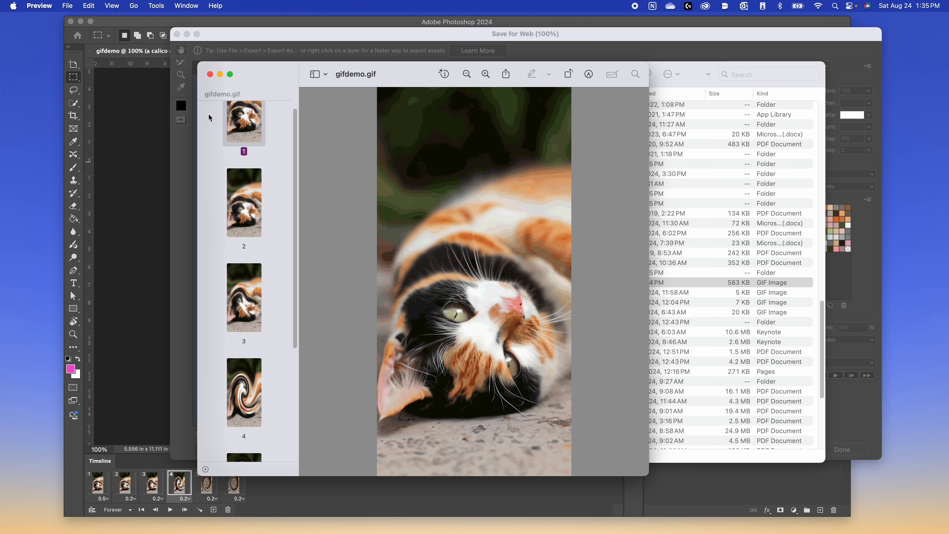
pyautogui.click(210, 75)
# Play gifdemo.gif once more in Finder's Quick Look to check the looping animation
pyautogui.click(349, 285)
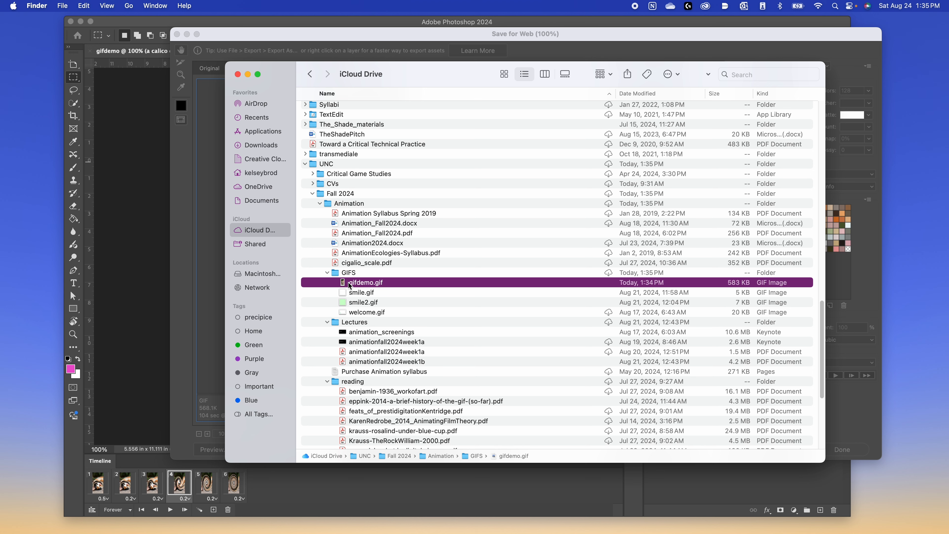
pyautogui.press('space')
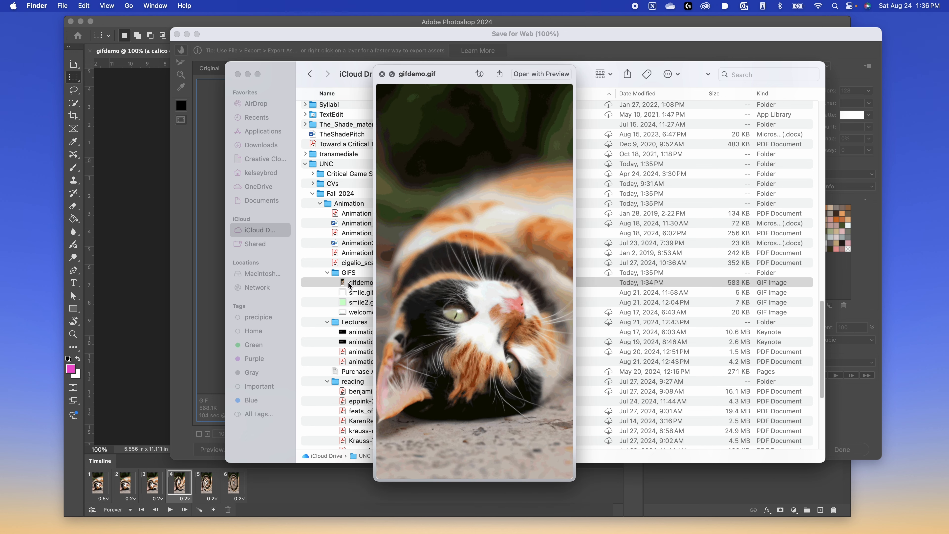